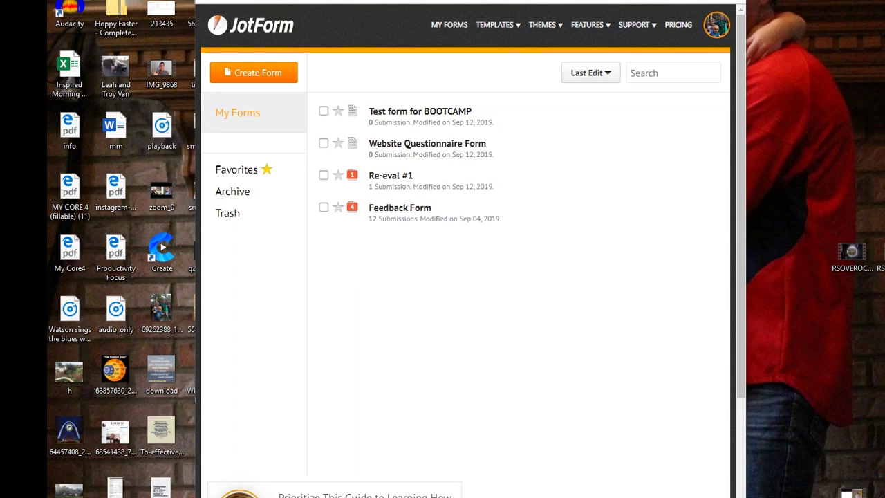
Start a new classic form with all questions on one page, based on a ready-made template.
click(256, 75)
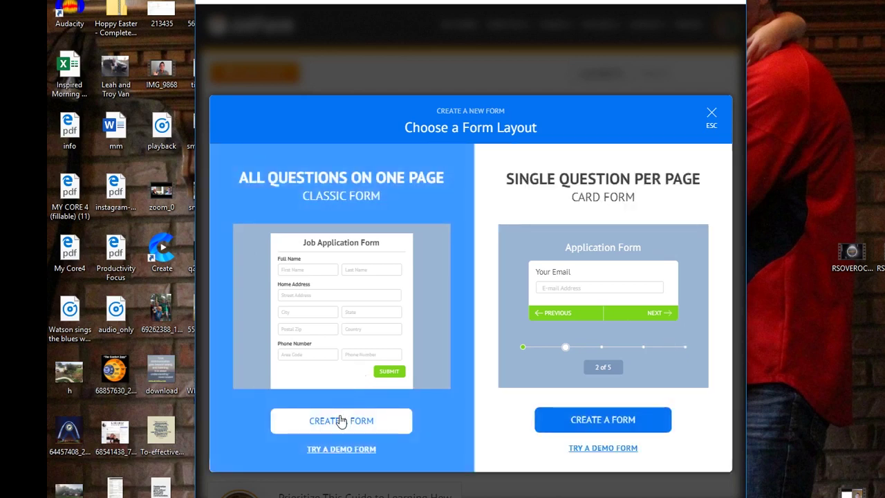
click(341, 421)
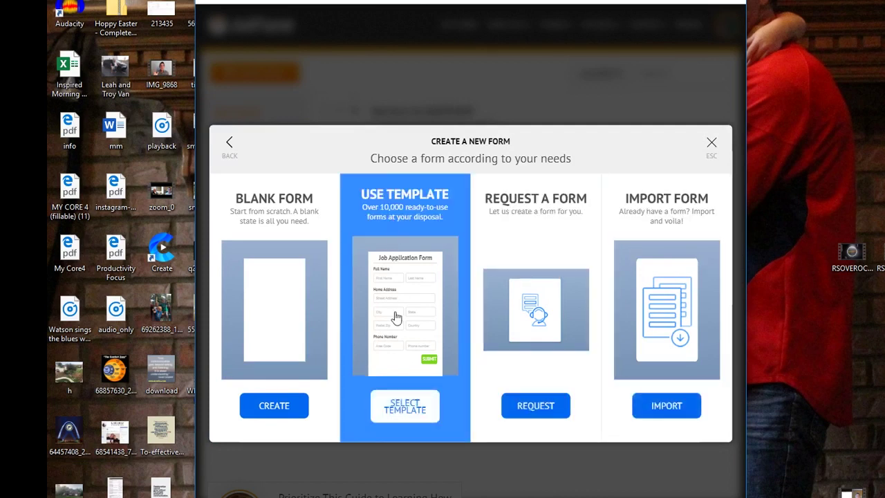
click(403, 407)
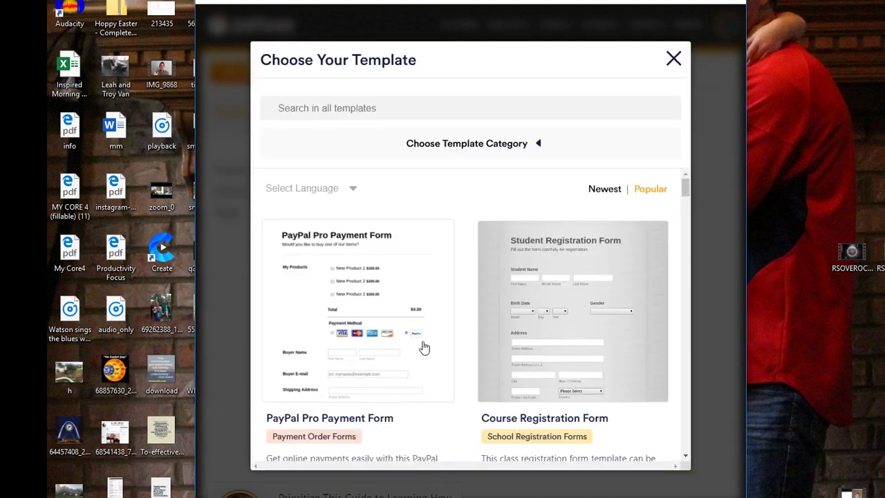
Browse the popular templates and filter them to the Questionnaire Templates category.
scroll(380, 349, down, 7)
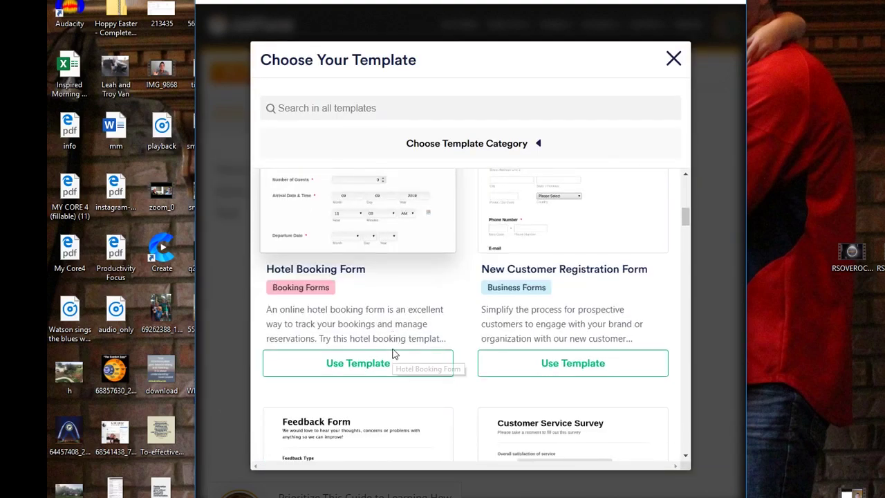
scroll(394, 351, up, 7)
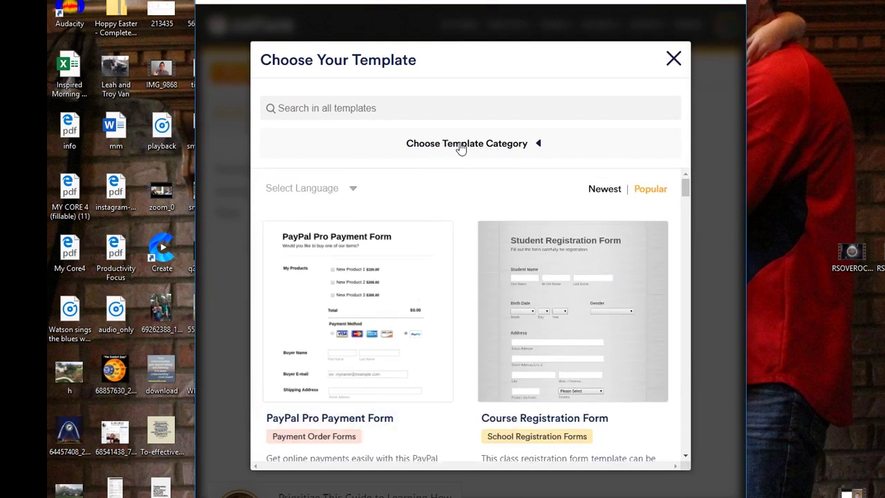
click(461, 147)
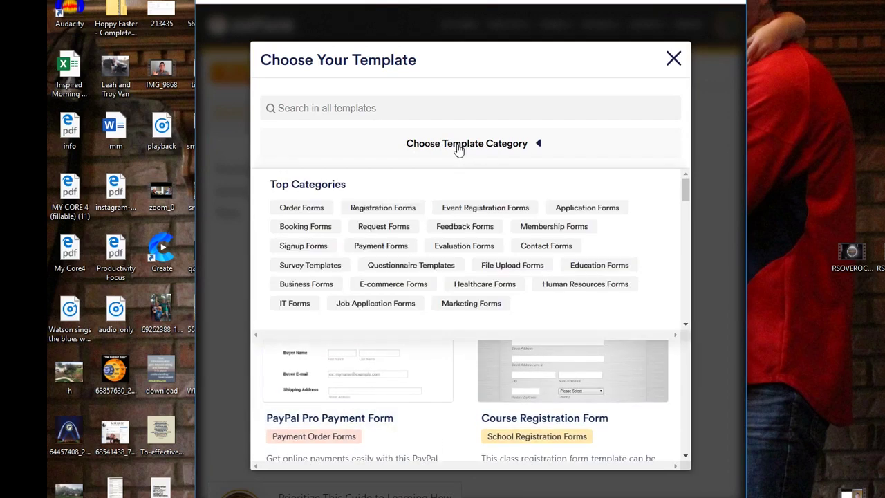
click(417, 268)
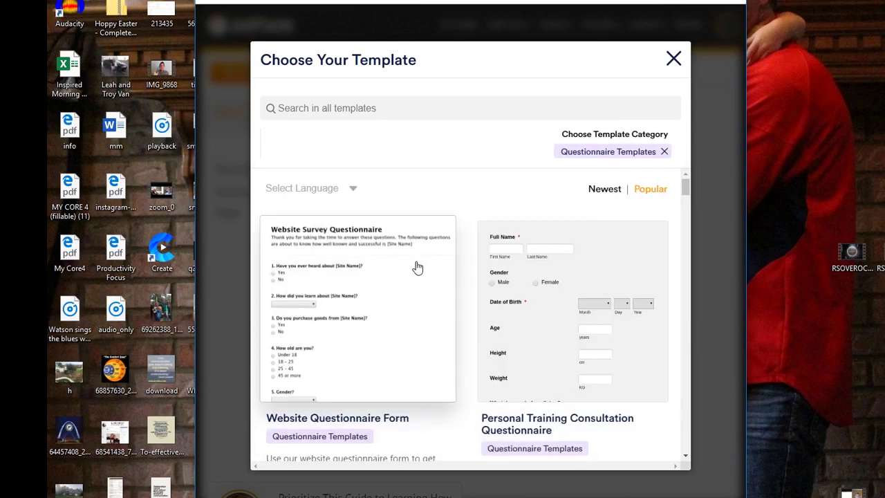
Preview the Website Questionnaire Form template's questions and use it for the new form.
click(394, 333)
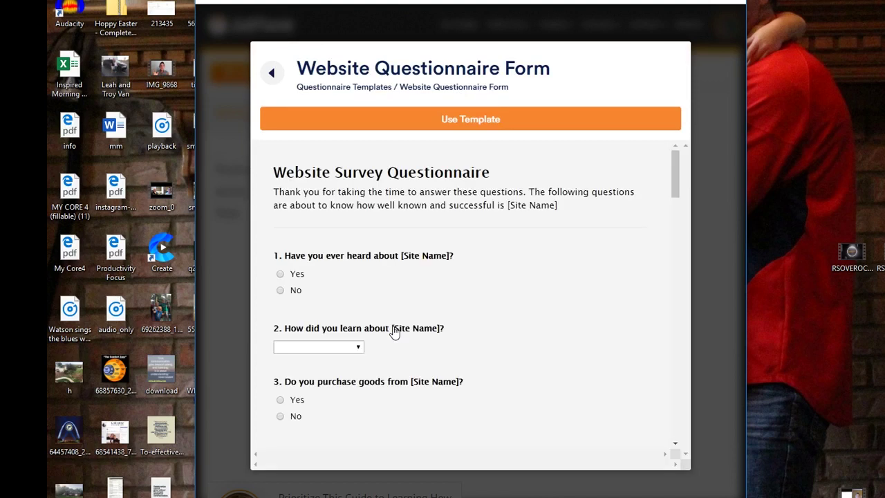
scroll(489, 290, down, 6)
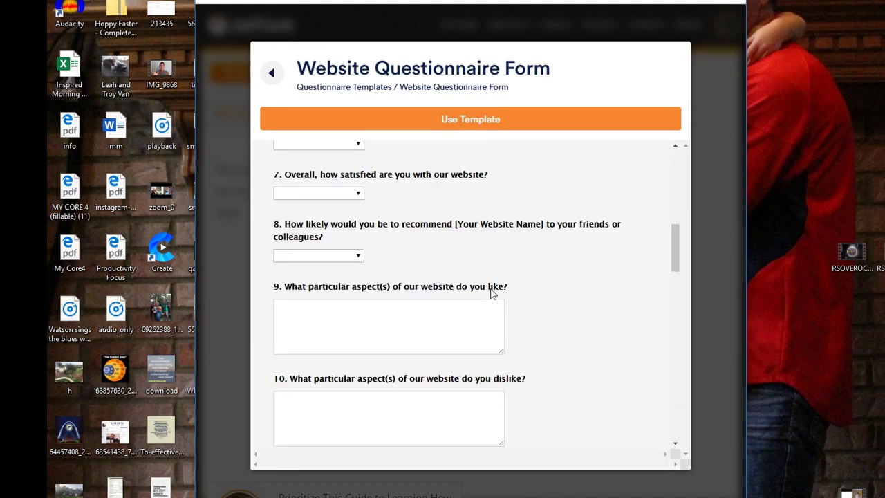
scroll(484, 280, up, 7)
click(466, 121)
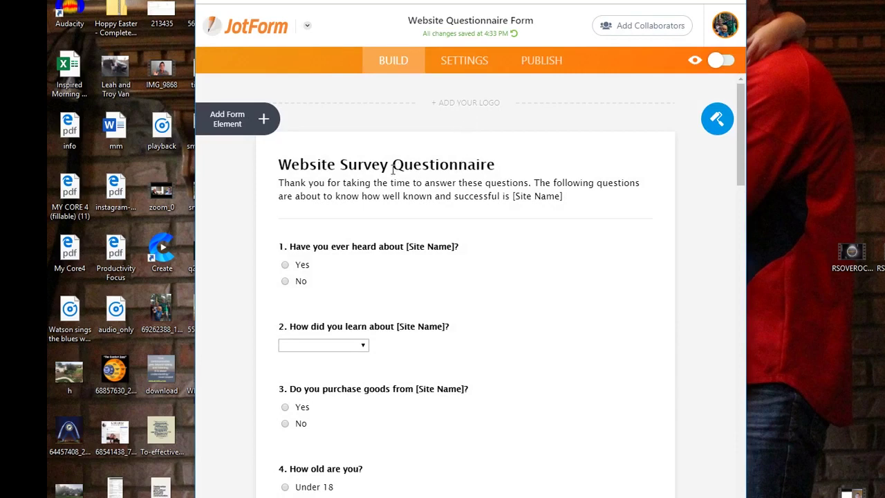
Replace the form's heading "Website Survey Questionnaire" with "Start typing what i want.".
click(372, 163)
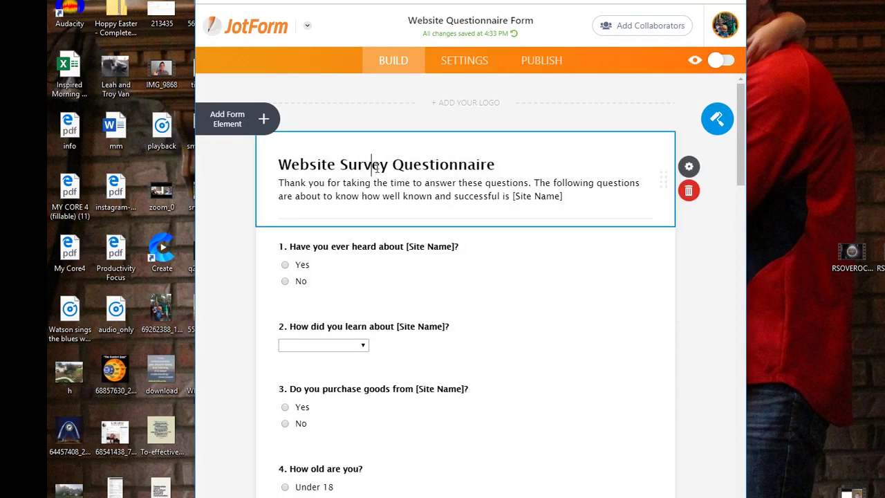
key(BackSpace)
key(BackSpace)
key(BackSpace)
key(BackSpace)
key(BackSpace)
key(BackSpace)
key(BackSpace)
key(BackSpace)
key(BackSpace)
key(BackSpace)
key(BackSpace)
key(BackSpace)
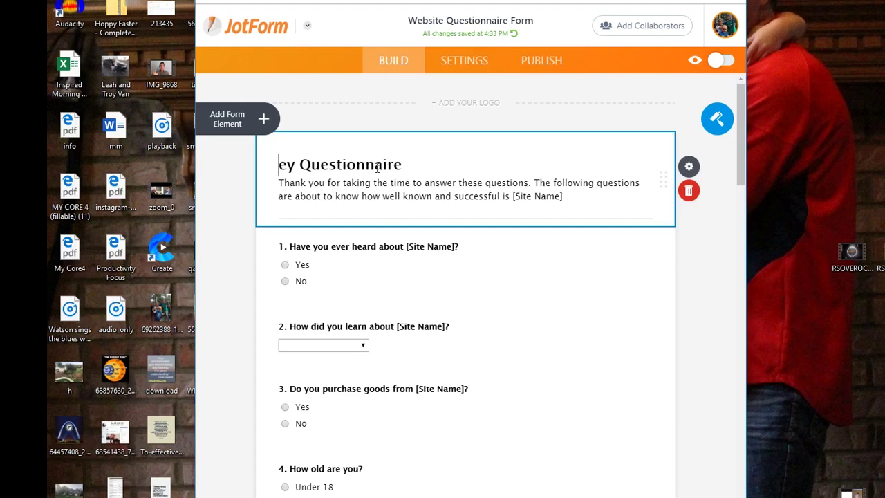
key(shift+End)
key(Delete)
text(Sta)
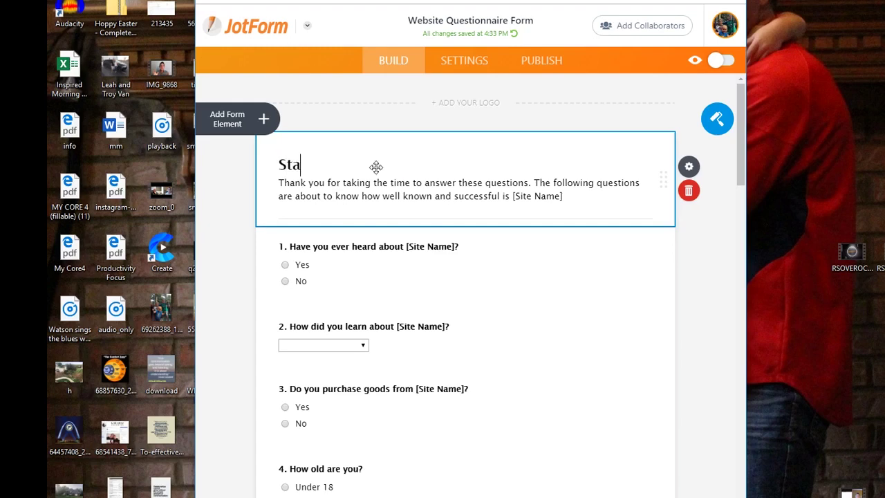
text(rt typing what i want.)
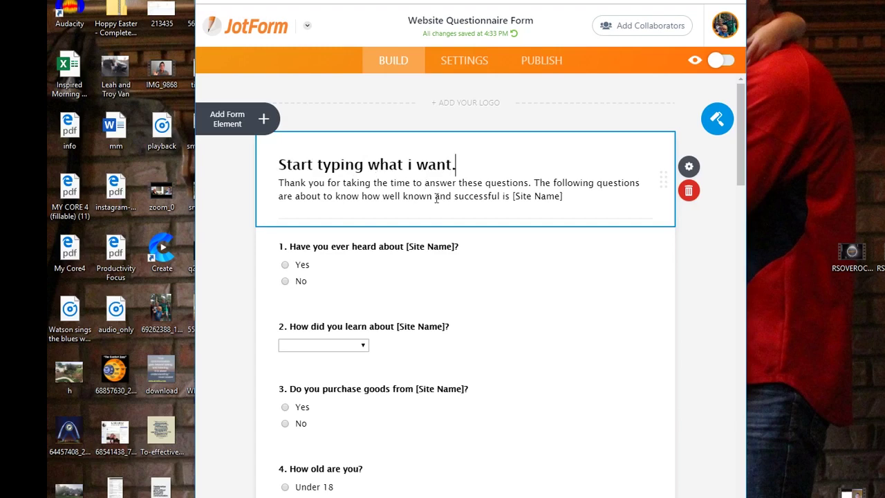
Erase the end of question 1's wording after "Have you ever heard".
click(419, 251)
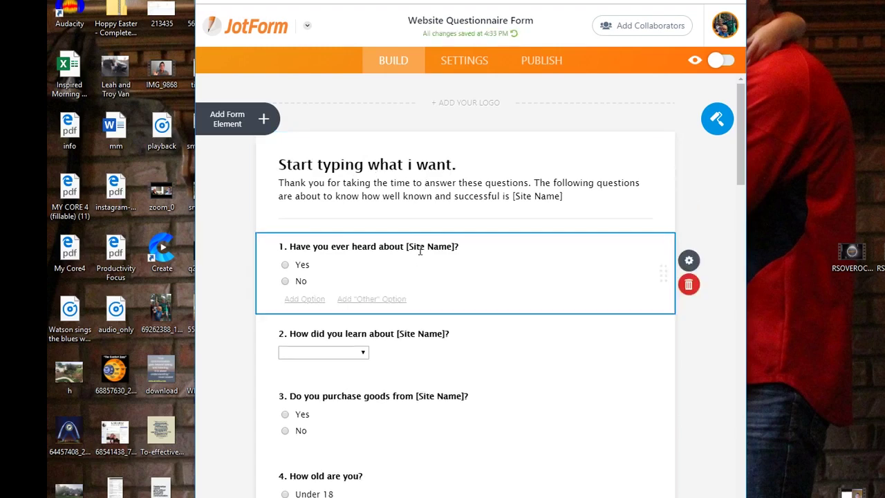
key(BackSpace)
key(BackSpace)
key(BackSpace)
key(BackSpace)
key(BackSpace)
key(BackSpace)
key(BackSpace)
key(BackSpace)
key(BackSpace)
key(BackSpace)
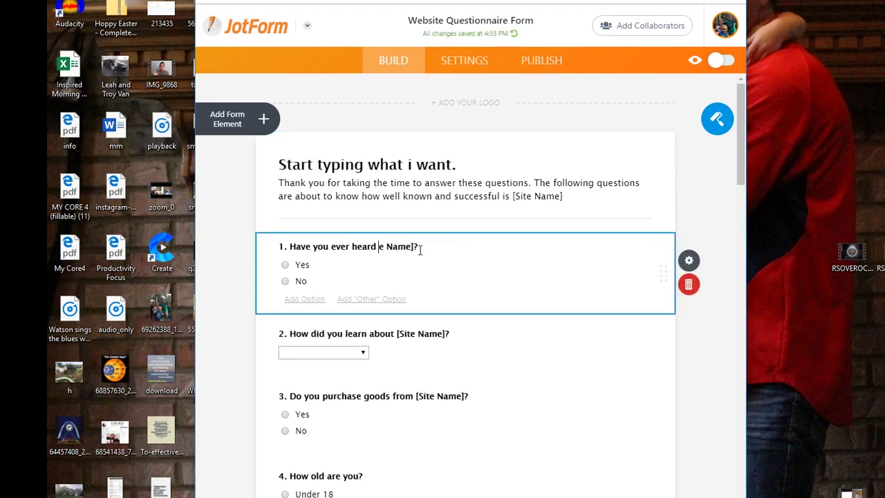
key(Delete)
key(Delete)
key(Delete)
key(Delete)
key(Delete)
key(Delete)
Delete questions 1, 2 and 3 about hearing of, learning about and purchasing from the site.
click(702, 287)
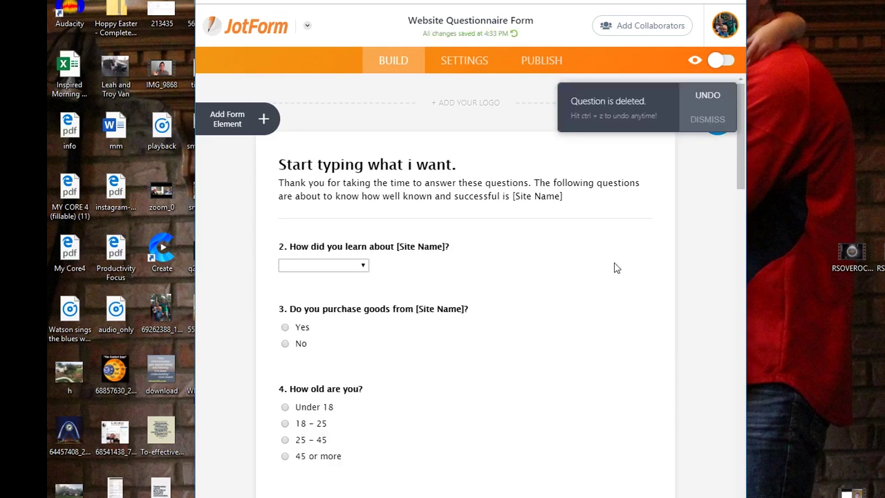
click(667, 256)
click(688, 285)
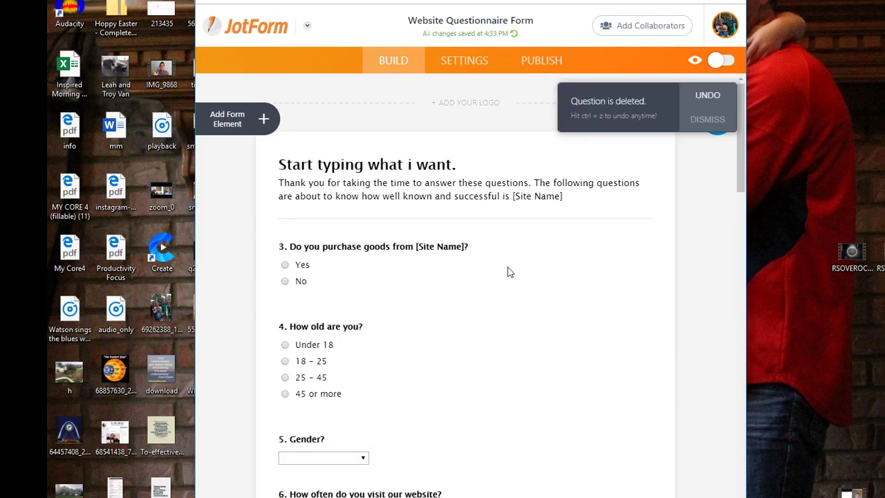
click(655, 271)
click(686, 285)
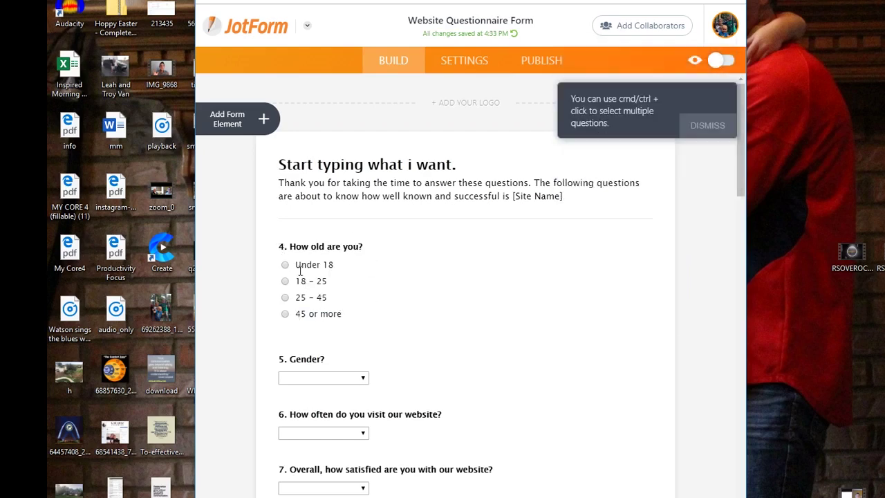
Delete question 5, Gender, from the form.
click(400, 374)
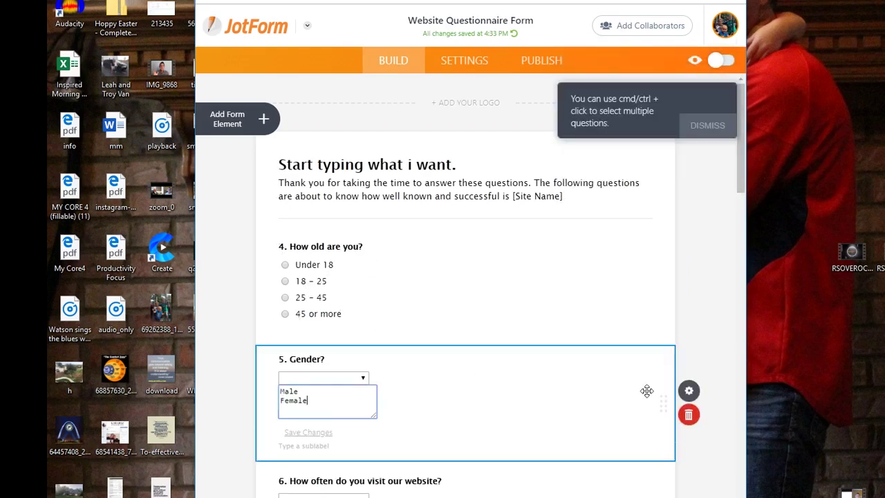
click(674, 427)
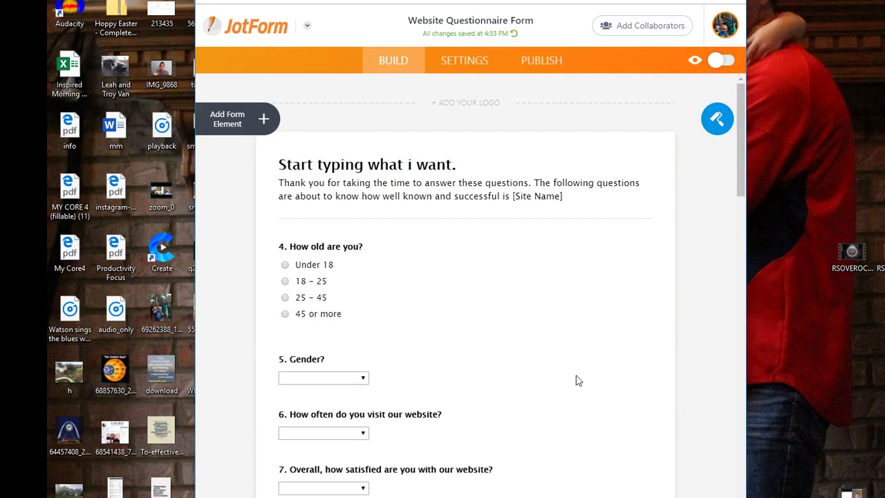
click(578, 380)
click(691, 397)
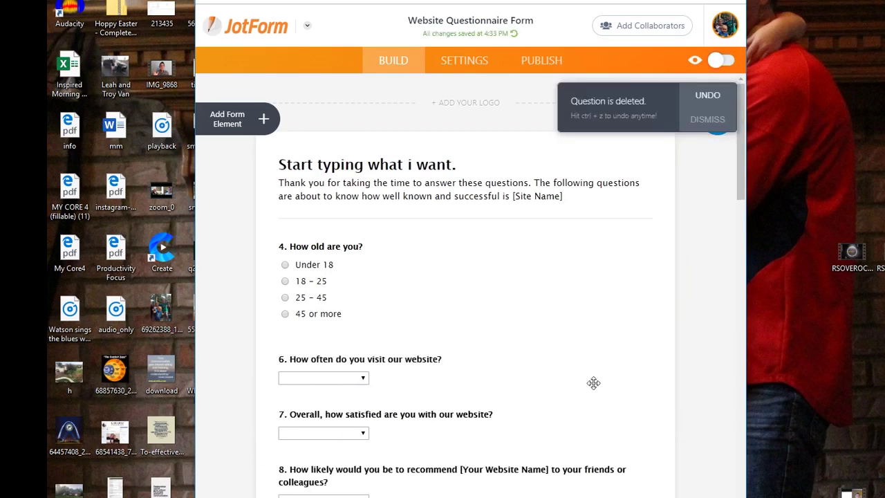
Delete questions 6, 7 and 8 about visit frequency, satisfaction and likelihood of recommending the website.
click(593, 382)
click(688, 395)
click(588, 387)
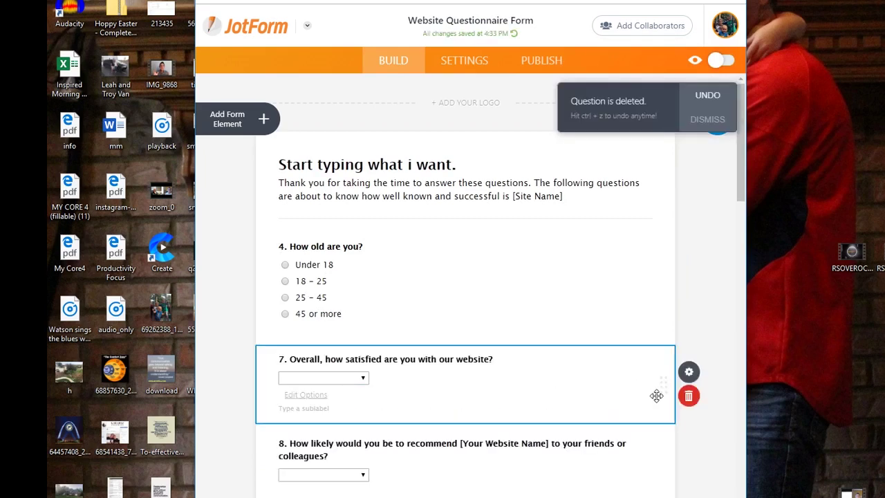
click(688, 395)
click(579, 383)
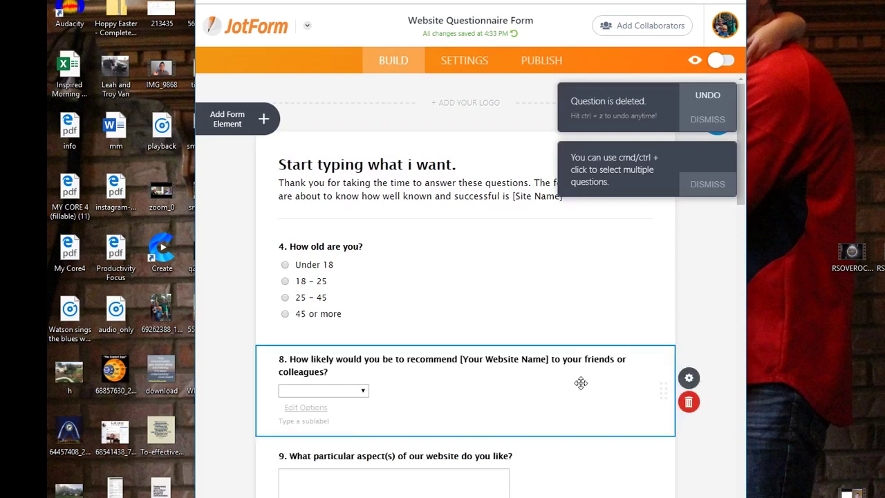
click(689, 403)
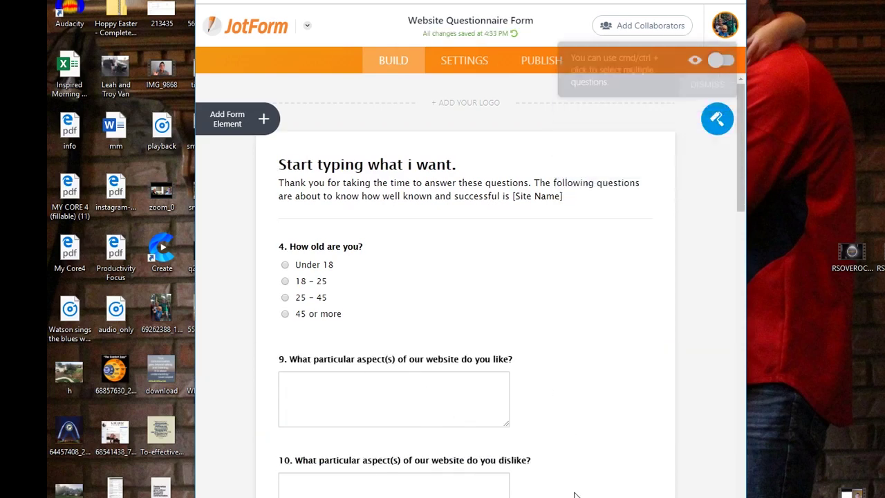
Delete questions 10, 11, 12 and 13, moving question 13 above question 4 before removing it.
click(689, 497)
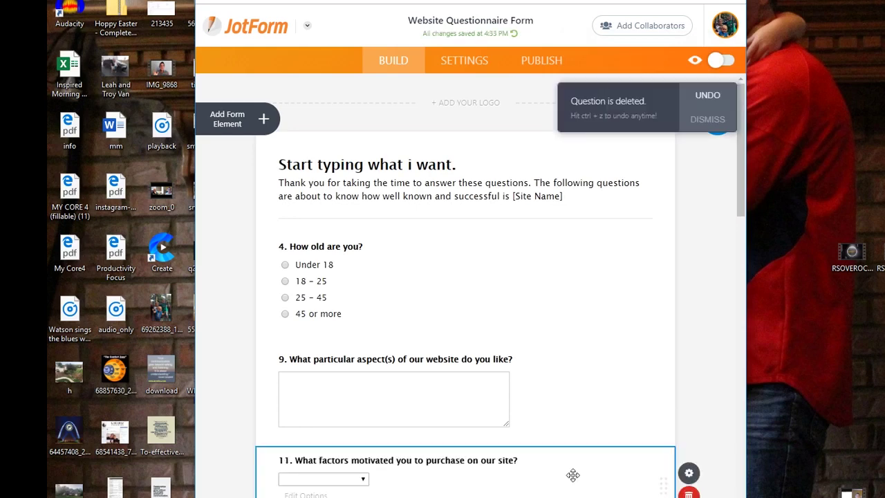
click(689, 496)
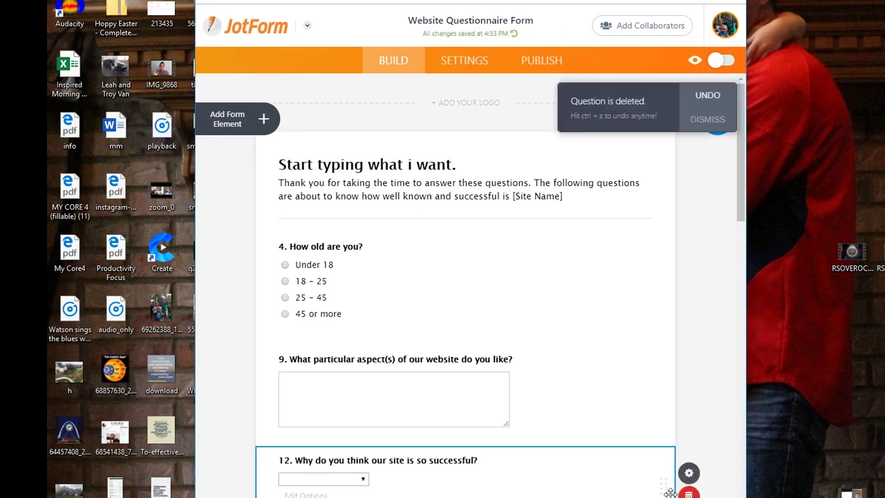
click(689, 495)
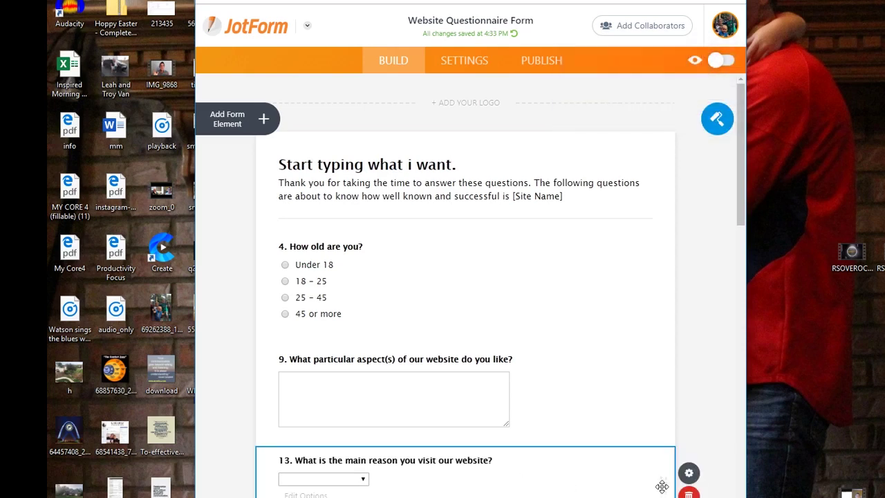
drag(661, 479, 638, 246)
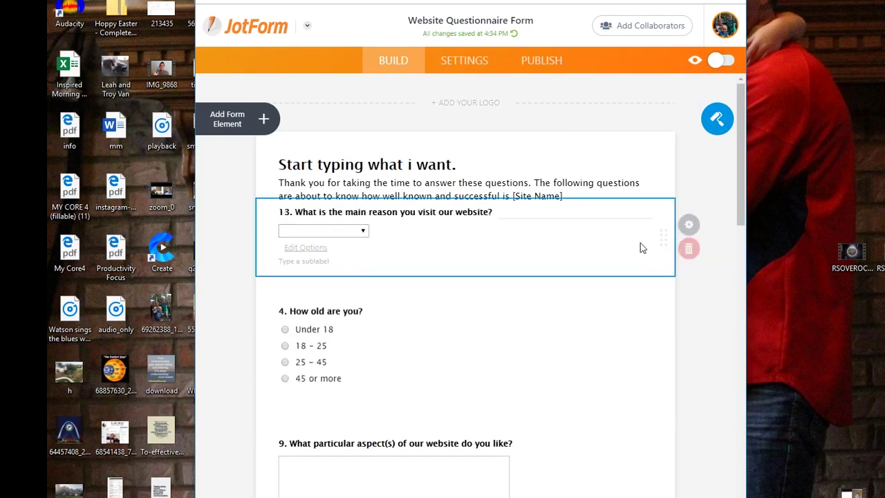
click(685, 283)
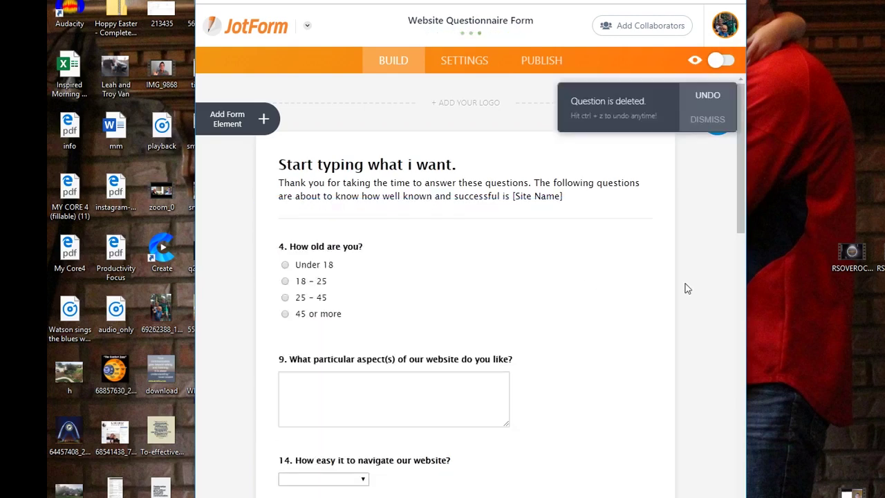
Delete questions 16, 15, 14 and 18, leaving question 17 about the payment method in the form.
scroll(611, 338, down, 3)
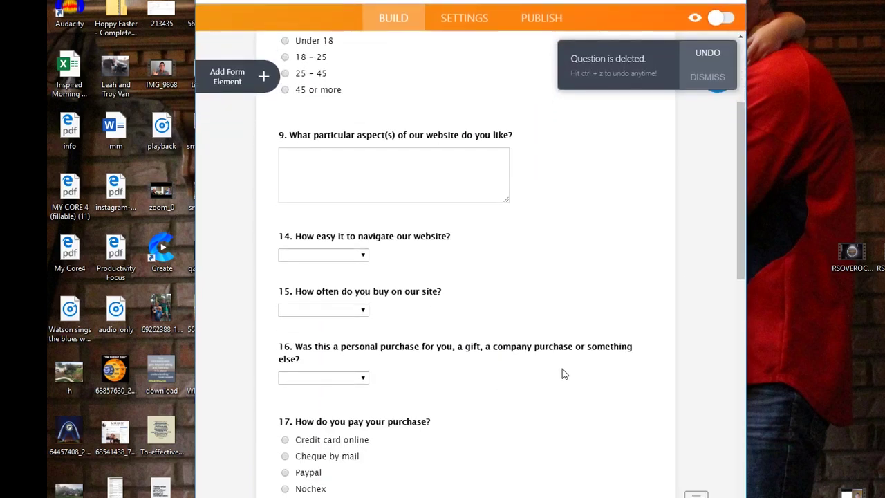
click(644, 389)
click(689, 389)
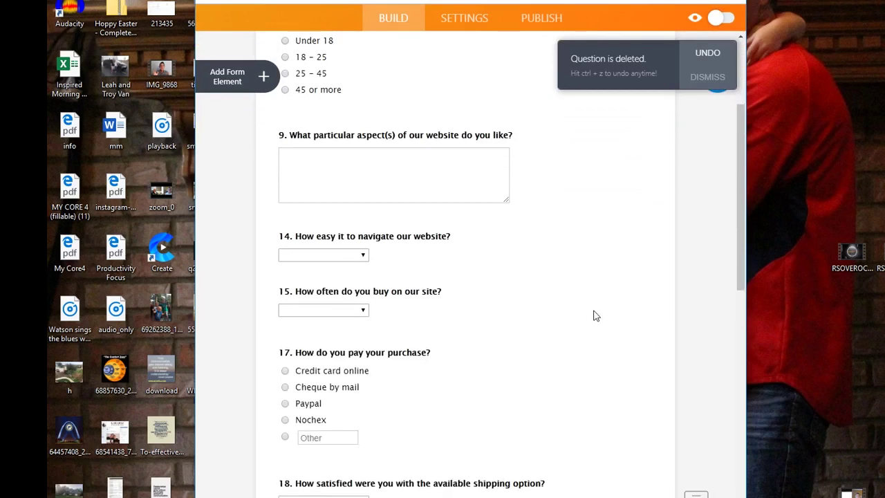
click(608, 312)
click(687, 328)
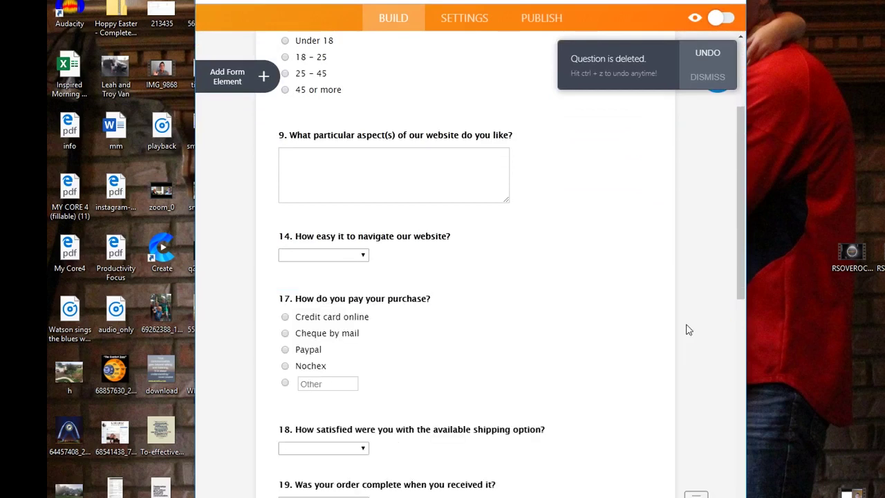
click(562, 258)
click(693, 280)
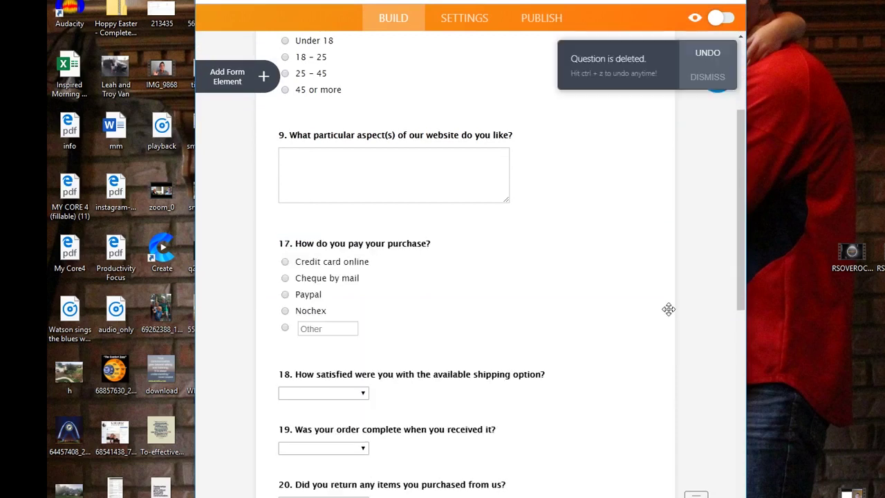
click(621, 394)
click(689, 413)
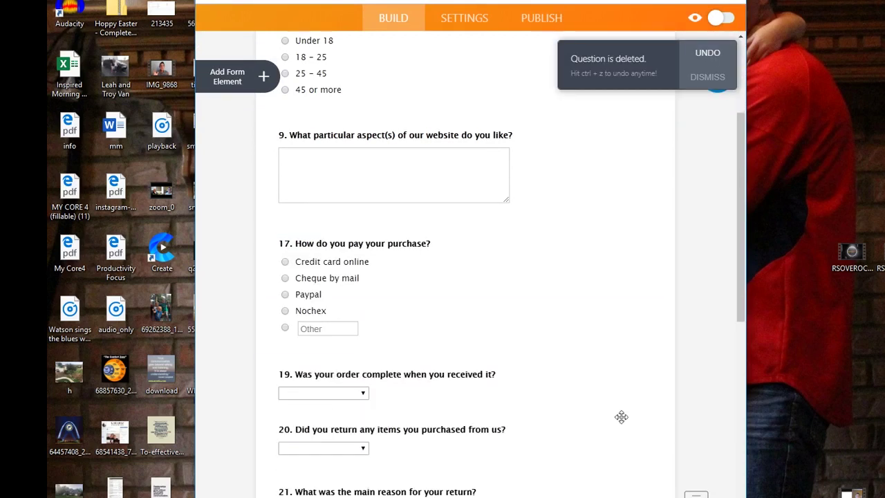
Delete questions 19, 20, 21 and 22 about order completeness, returned items, return reason and return satisfaction.
click(587, 397)
click(688, 410)
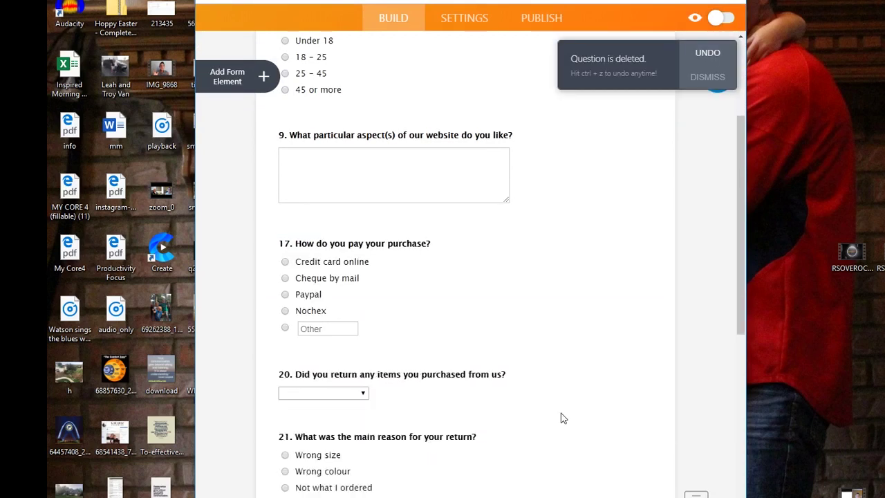
click(588, 408)
click(689, 412)
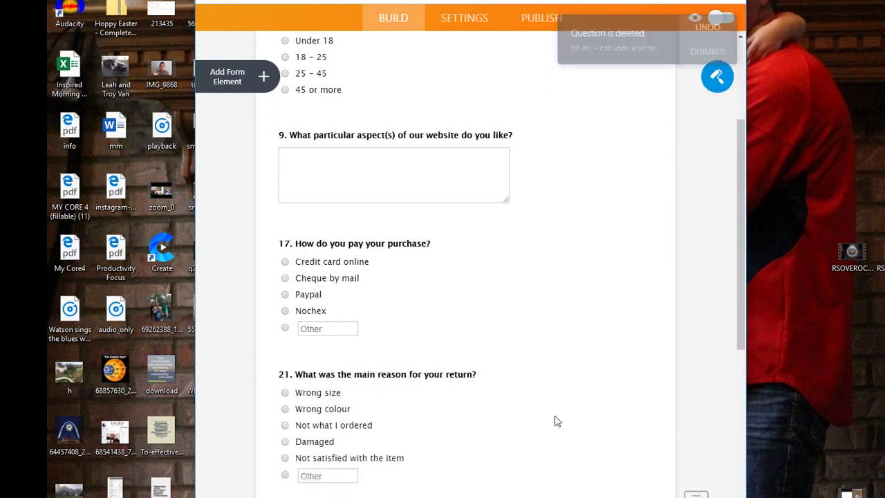
click(554, 414)
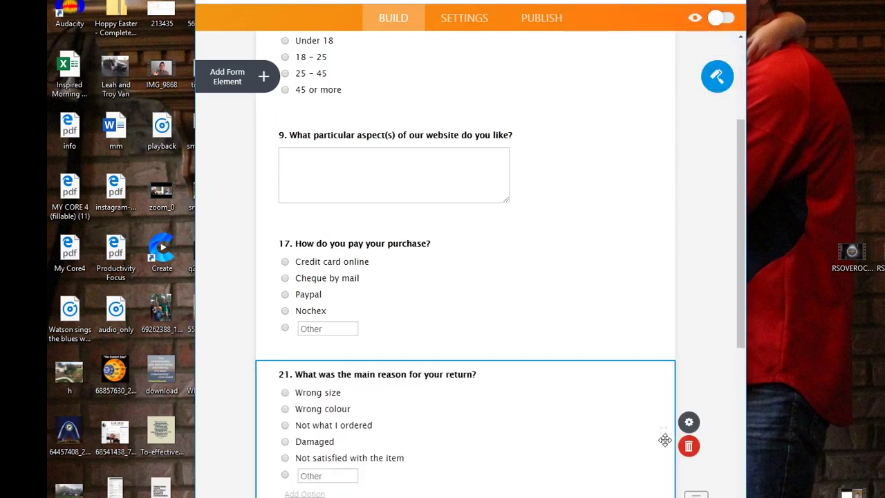
click(705, 446)
scroll(521, 362, down, 2)
click(520, 274)
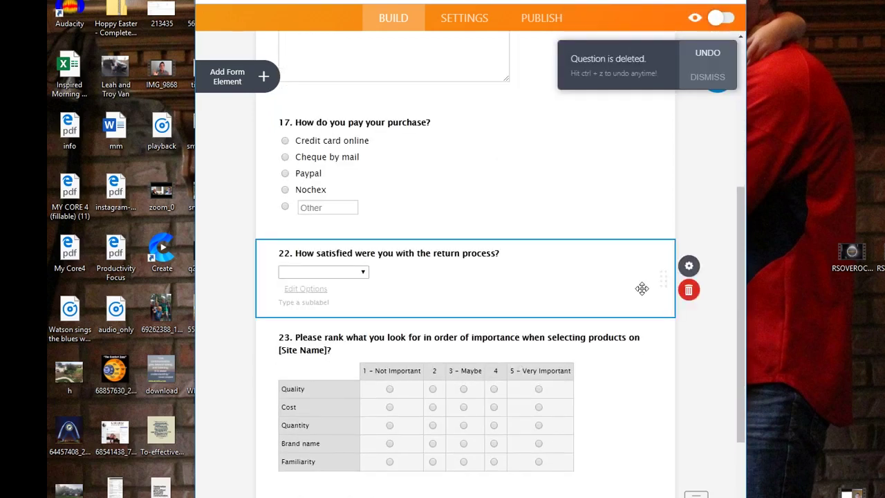
click(688, 292)
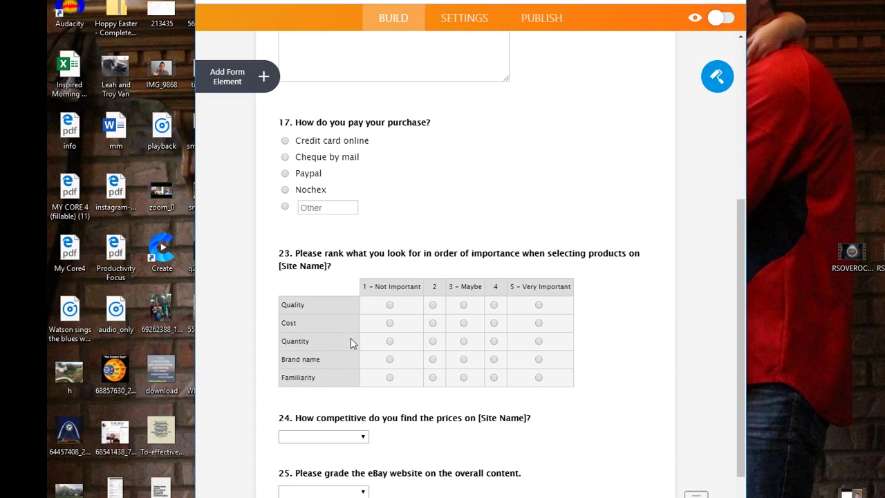
Delete questions 24 and 25 about price competitiveness and overall website content, keeping ranking question 23.
click(578, 444)
click(705, 455)
click(579, 434)
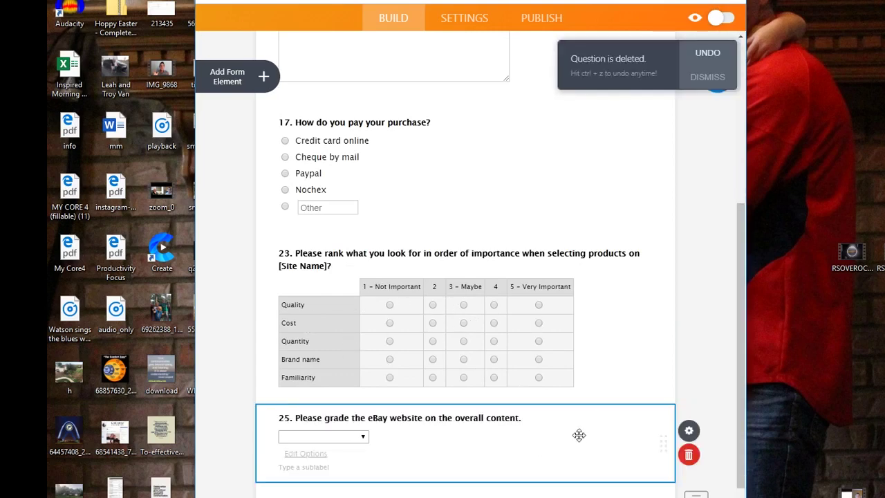
click(689, 454)
View the form's logo upload settings and close them without adding a logo.
scroll(625, 385, up, 5)
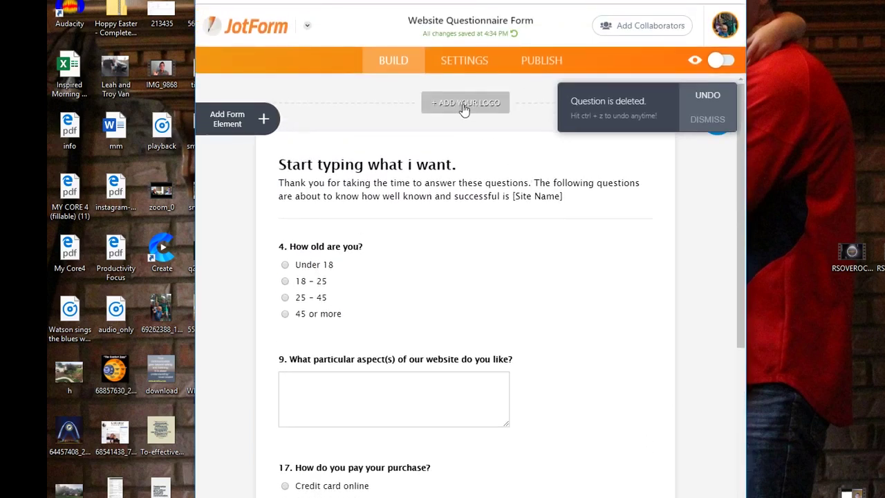
click(465, 104)
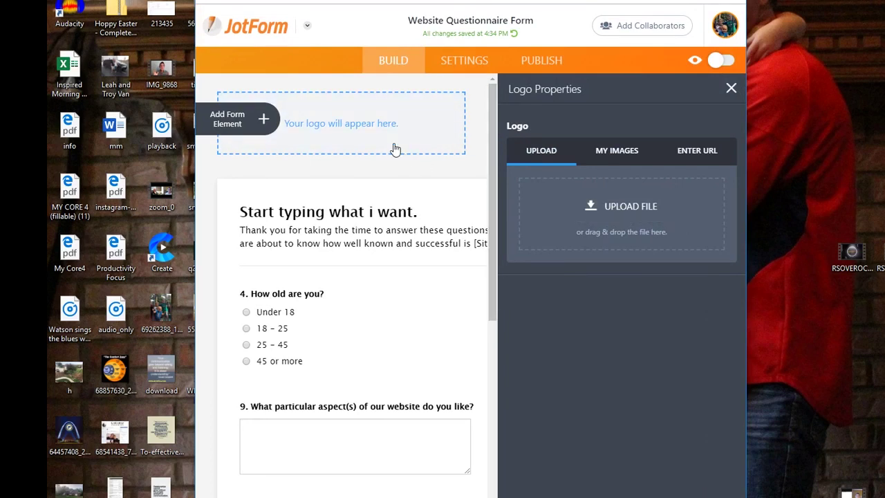
click(731, 88)
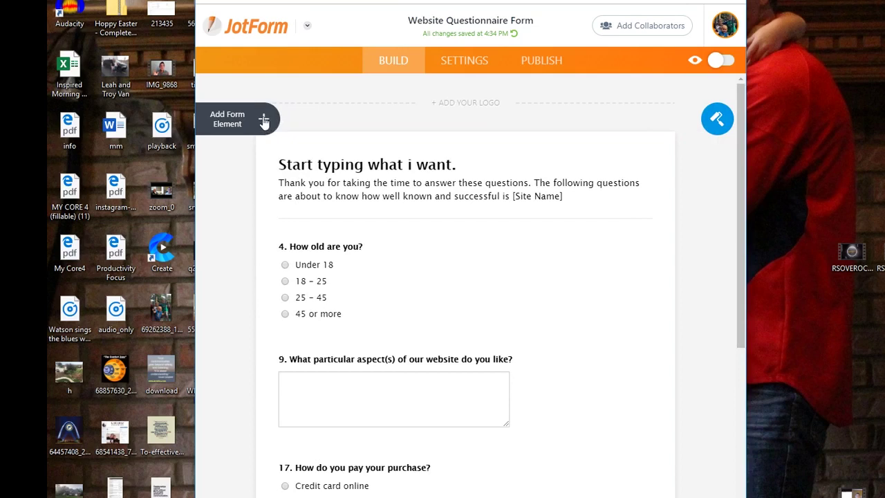
Add a Full Name field to the form above question 4.
click(263, 121)
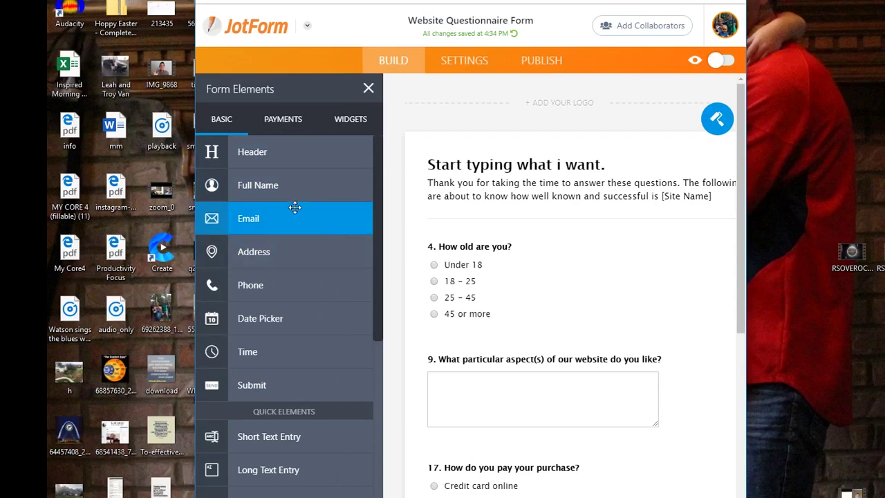
drag(269, 181, 538, 249)
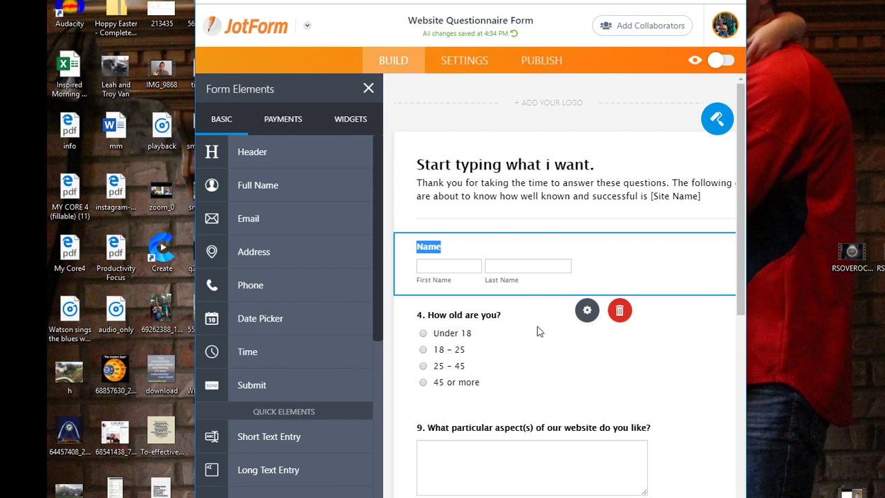
Add a short text question below question 4 reading "Whats your favorite color and explain." and delete question 9.
scroll(538, 331, down, 3)
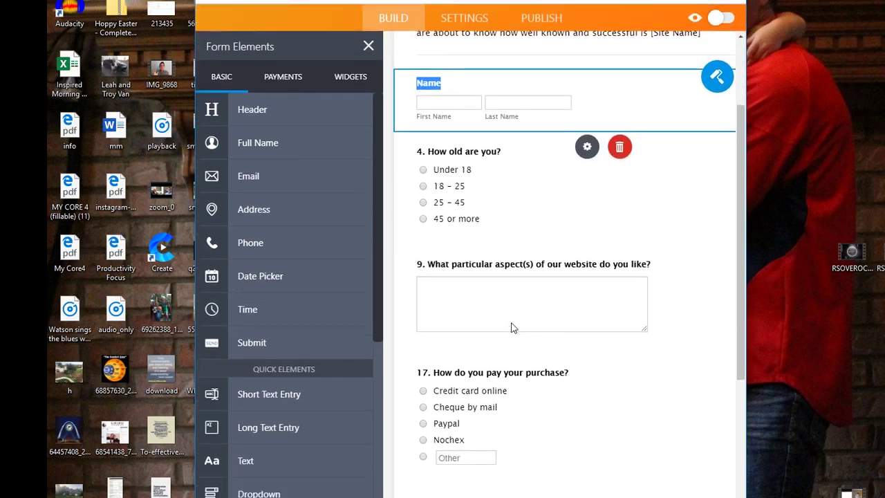
drag(244, 394, 466, 306)
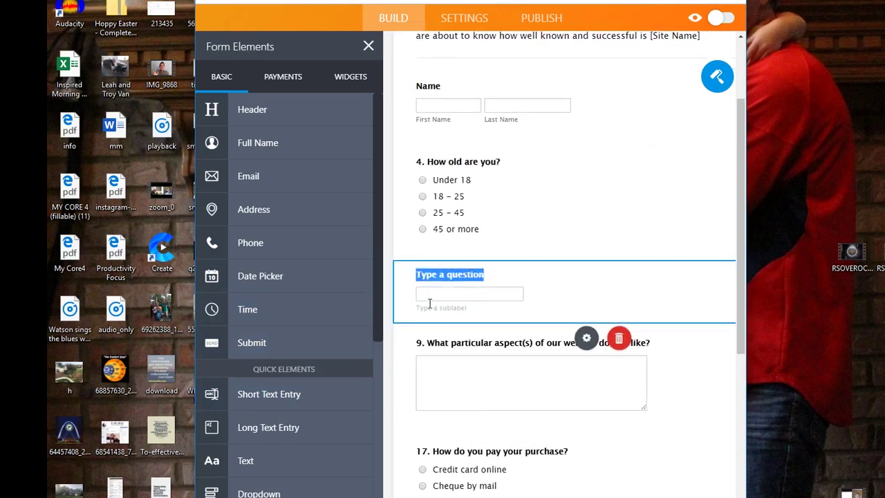
text(Whats your favorite color.)
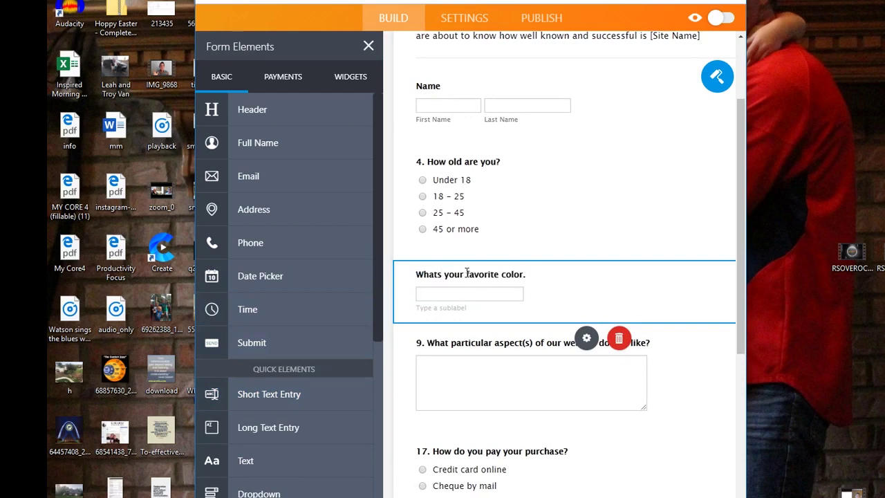
text(xplain)
click(494, 388)
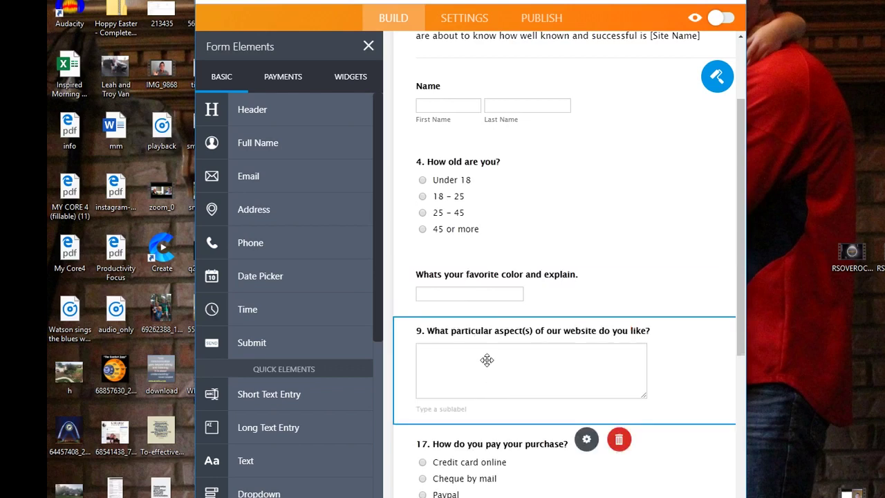
click(618, 437)
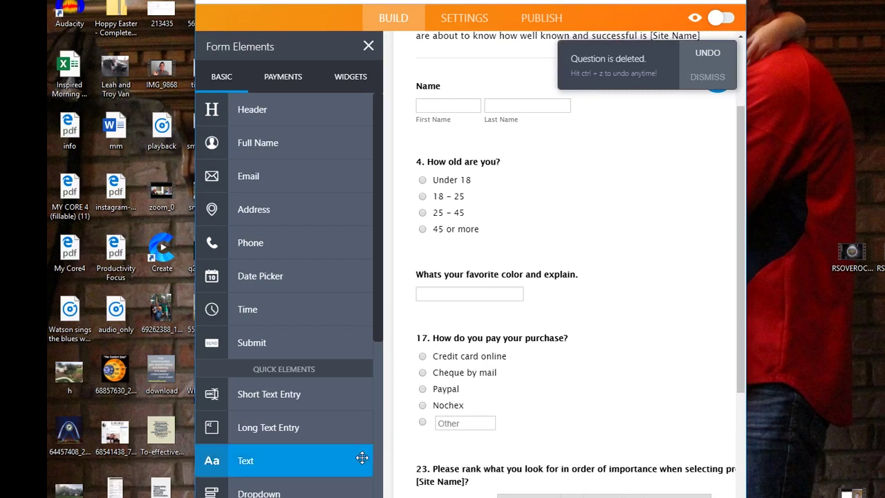
Try out a Single Choice and a Multiple Choice question above question 17, deleting each one again.
scroll(359, 449, down, 2)
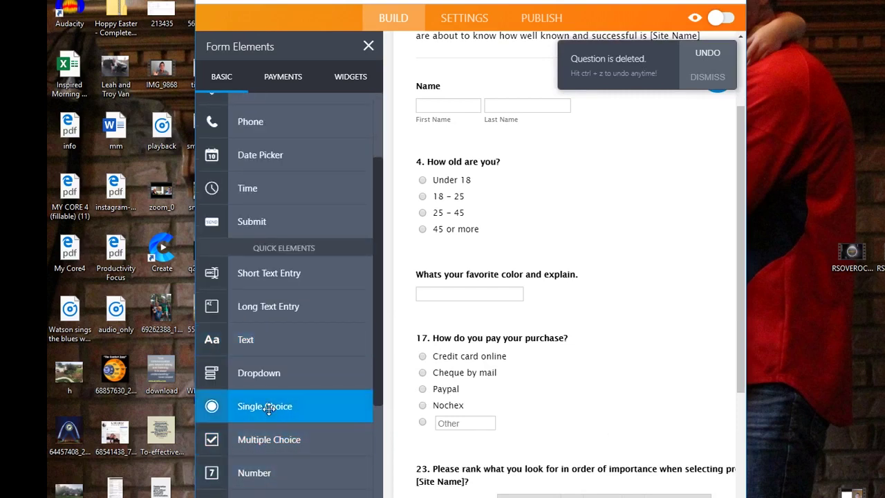
drag(268, 408, 504, 340)
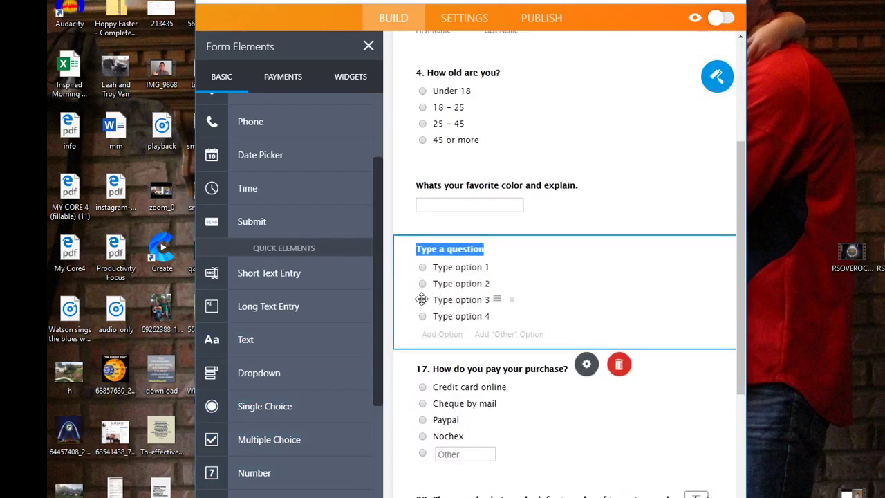
click(625, 374)
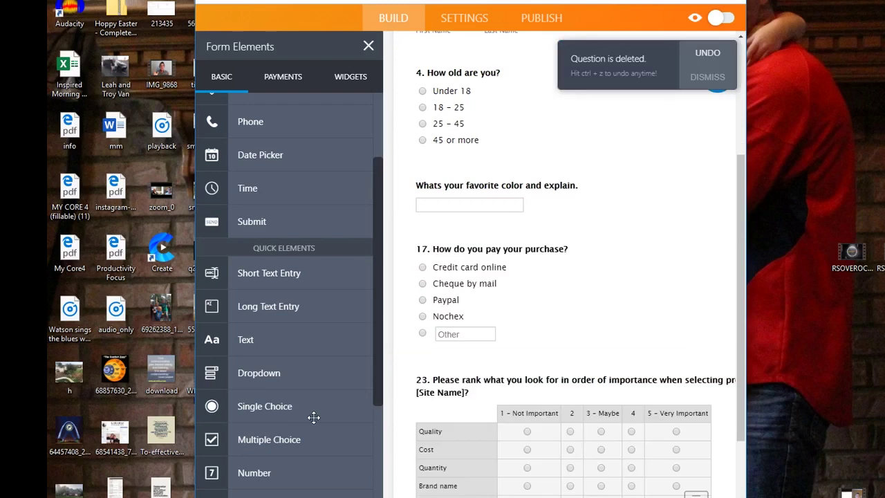
drag(306, 438, 427, 279)
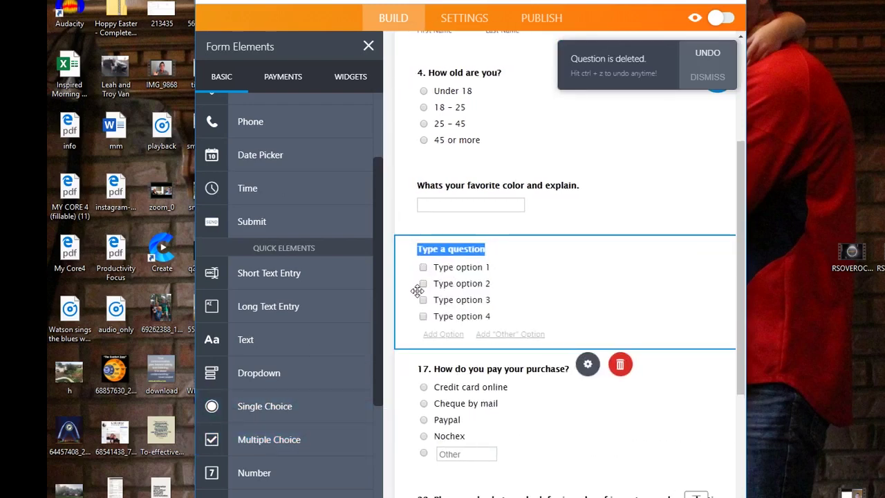
click(620, 365)
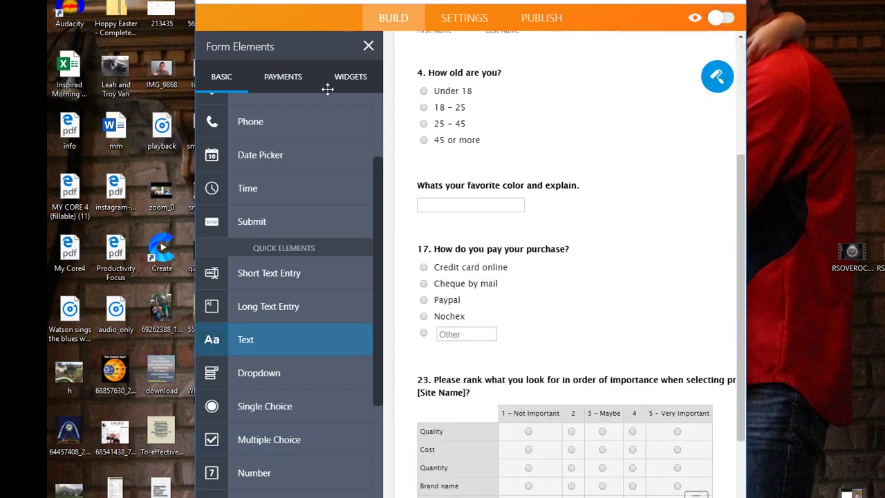
click(367, 47)
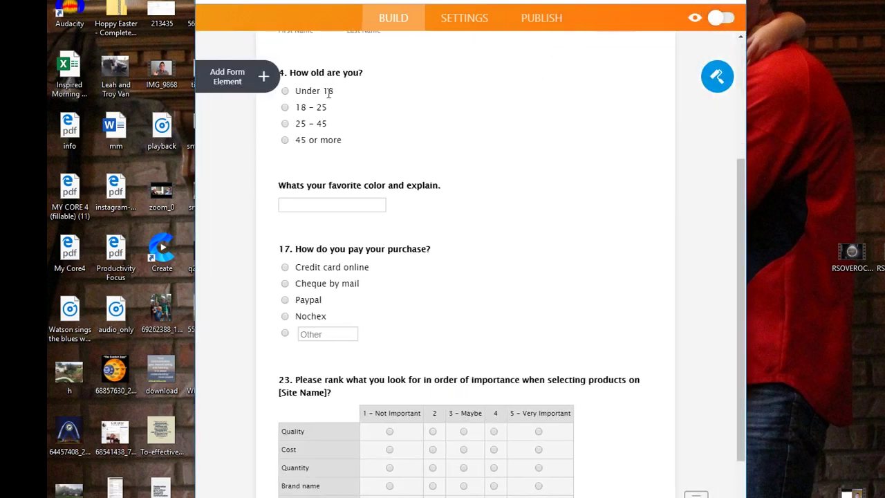
Renumber the "How old are you?" question as 1.
click(285, 70)
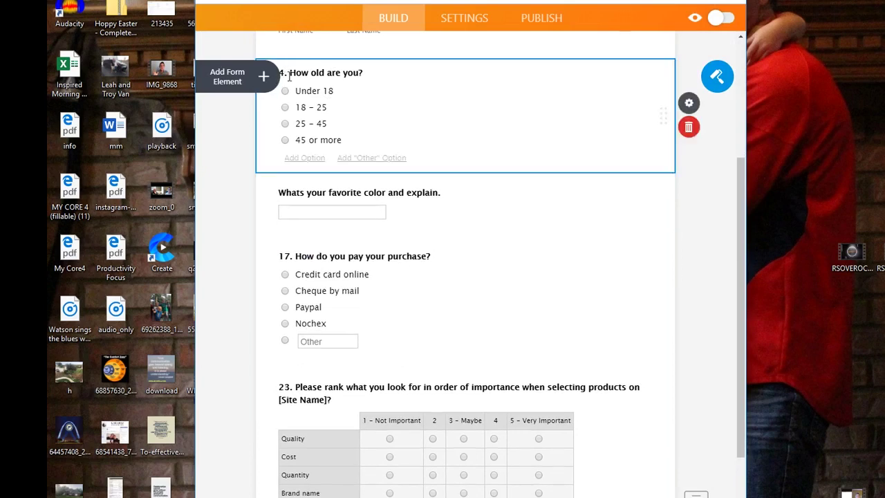
click(469, 225)
Change the question text of the favorite color field to "Why anyone would do this." in its properties.
scroll(527, 279, down, 3)
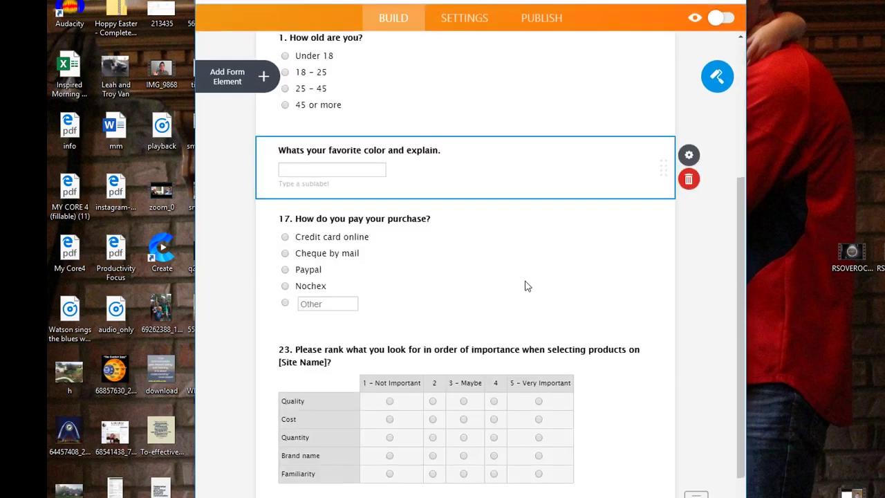
click(510, 186)
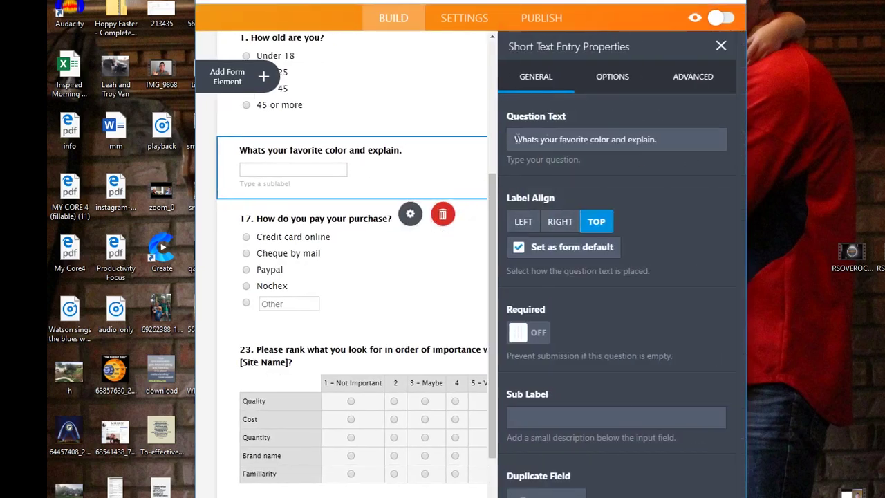
drag(517, 139, 671, 140)
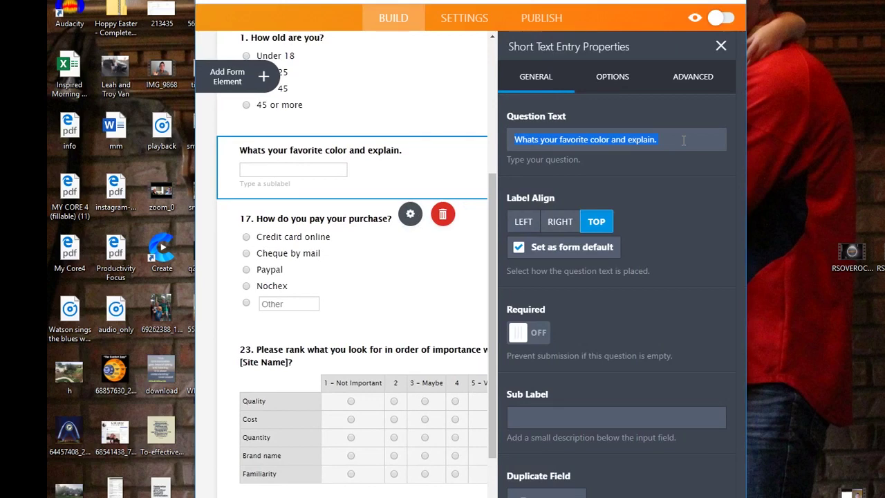
text(Why anyone wou)
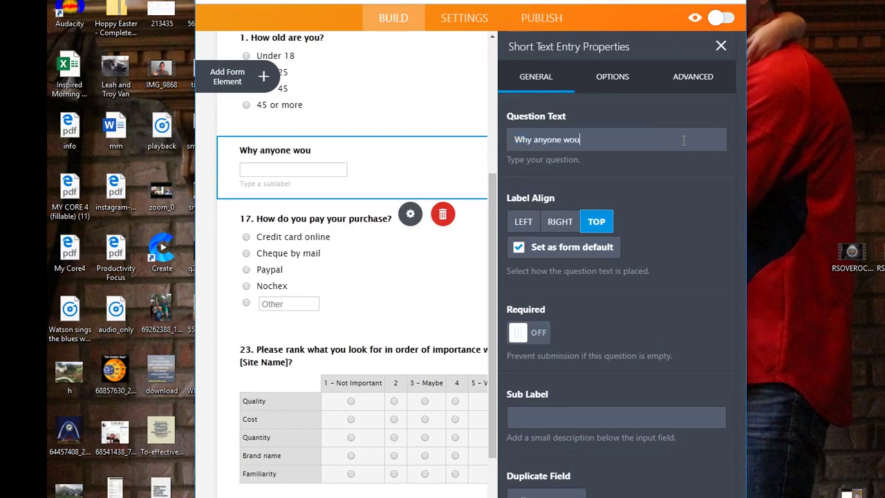
text(ld do this.)
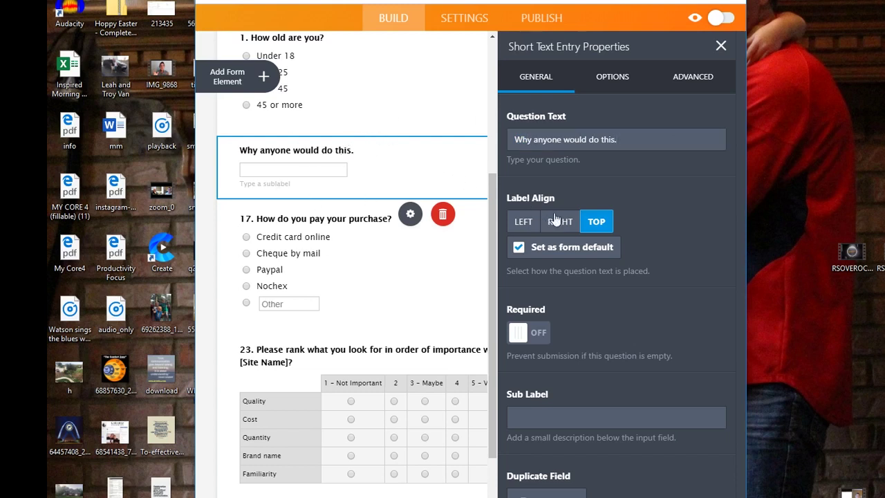
Duplicate the "How old are you?" single choice question twice with its saved settings.
scroll(433, 255, down, 3)
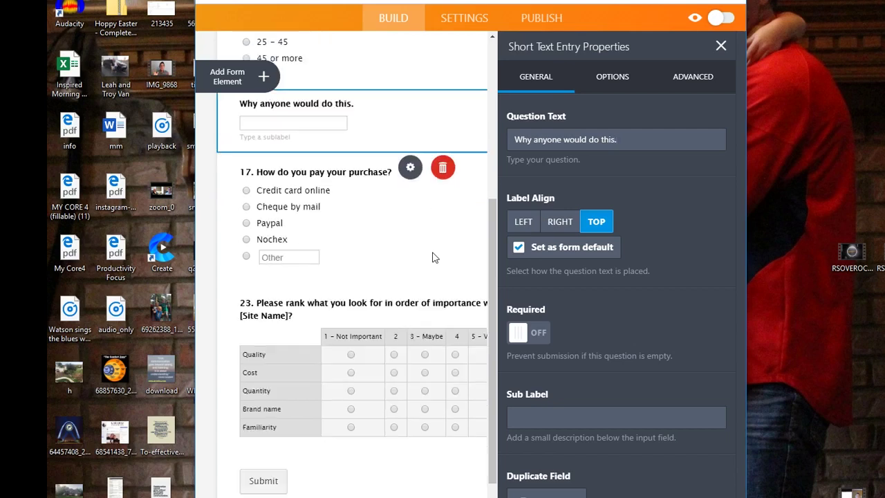
scroll(412, 283, up, 8)
scroll(410, 282, down, 2)
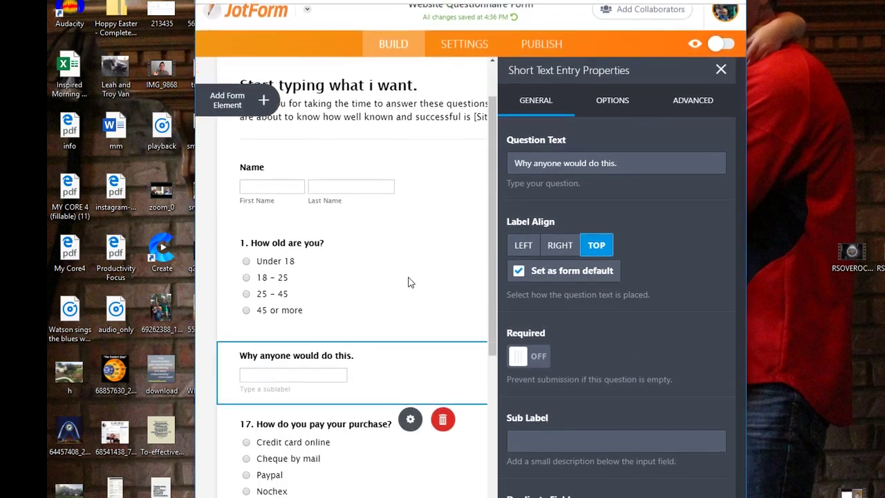
click(373, 244)
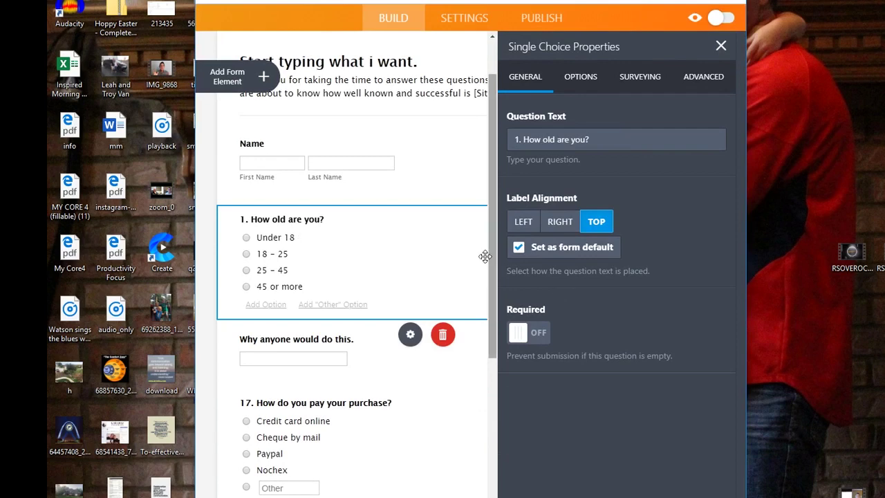
click(721, 47)
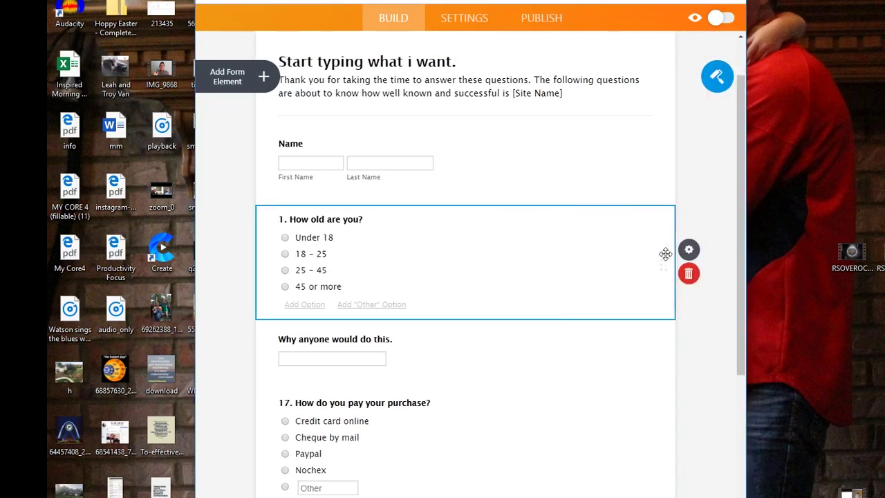
click(685, 249)
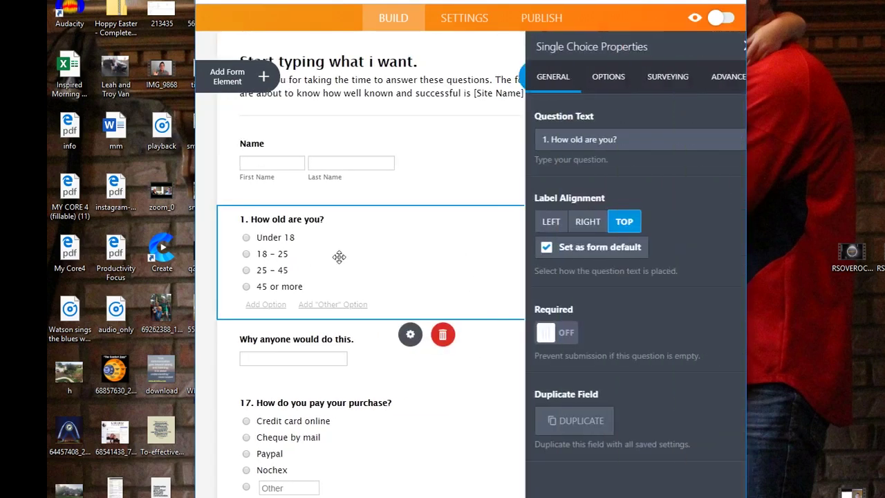
click(537, 421)
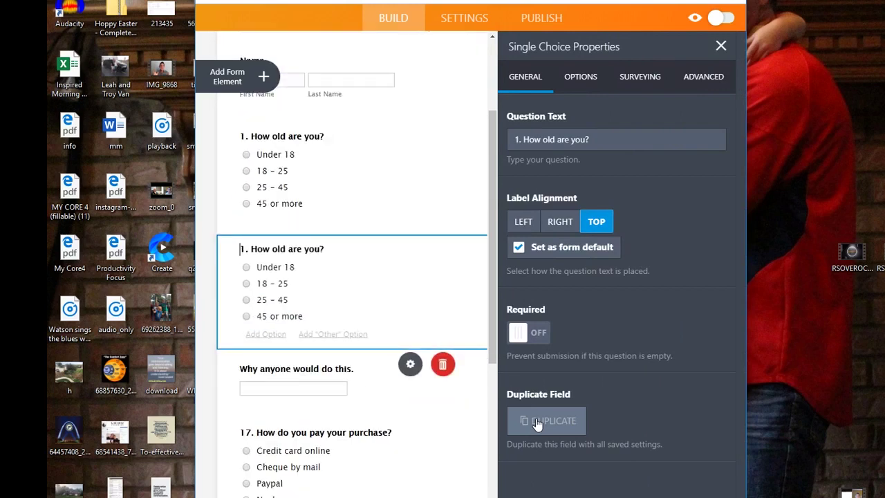
click(537, 421)
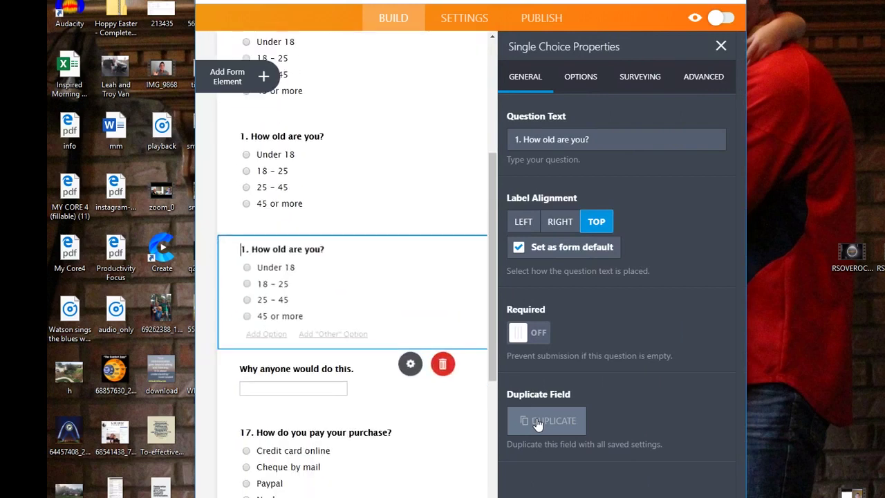
Replace the "25 – 45" option in the last "How old are you?" copy with "house" and add "car", "dog" and "cat" below it.
click(283, 299)
key(BackSpace)
key(BackSpace)
key(BackSpace)
key(BackSpace)
key(BackSpace)
key(BackSpace)
key(BackSpace)
text(house)
key(Return)
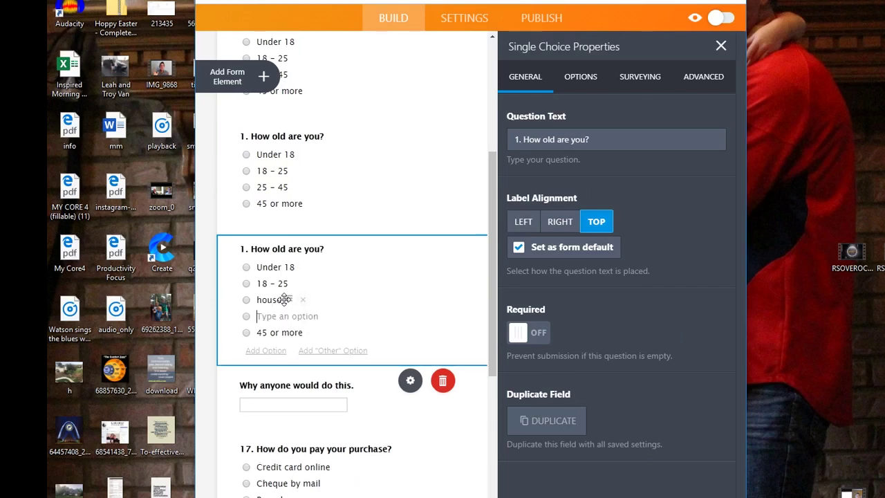
text(car)
key(Return)
text(dog)
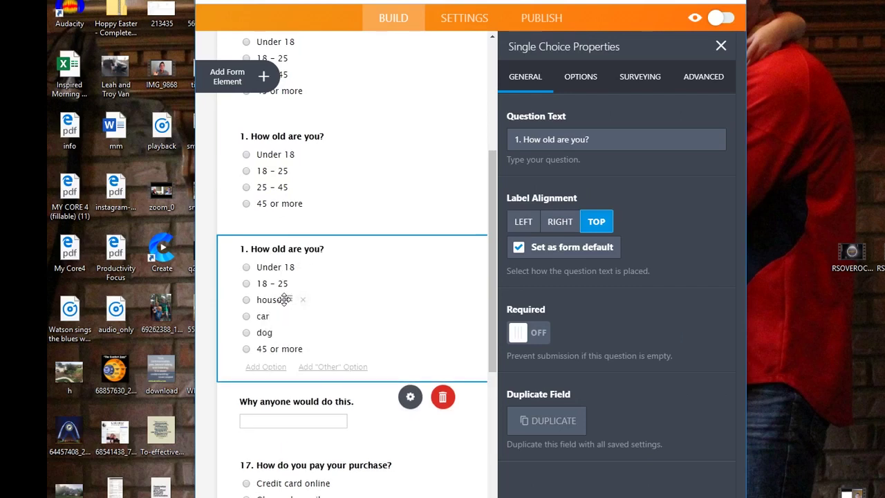
key(Return)
text(cat)
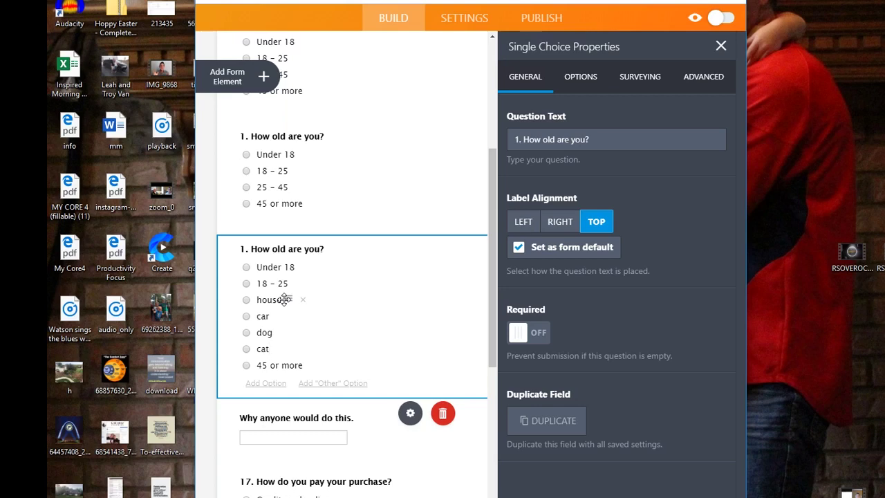
Delete the last "How old are you?" copy, directly above the "Why anyone would do this." field.
click(442, 413)
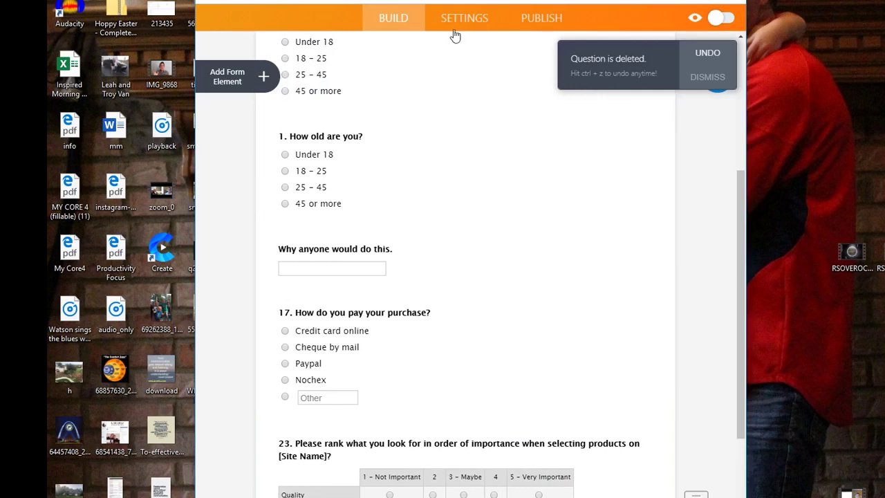
scroll(458, 239, down, 3)
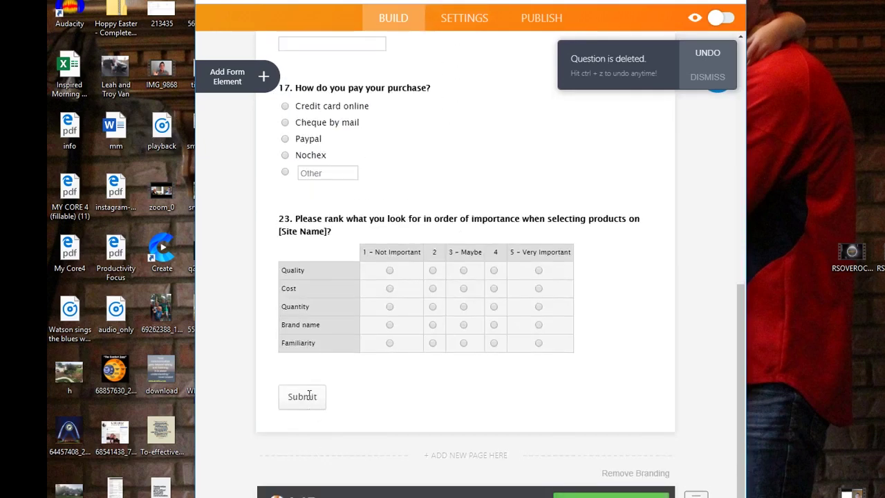
Change the form's title to "Office RE #1 TEST" in its settings.
click(464, 20)
drag(578, 163, 460, 163)
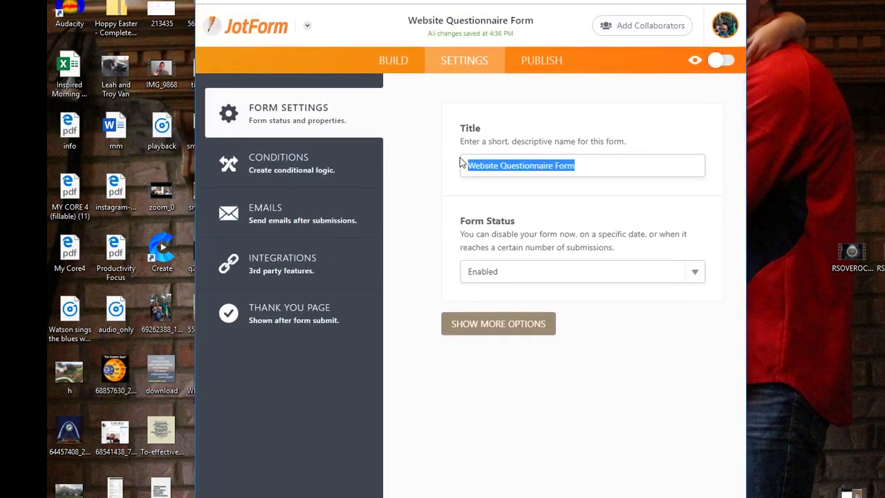
text(Office ex)
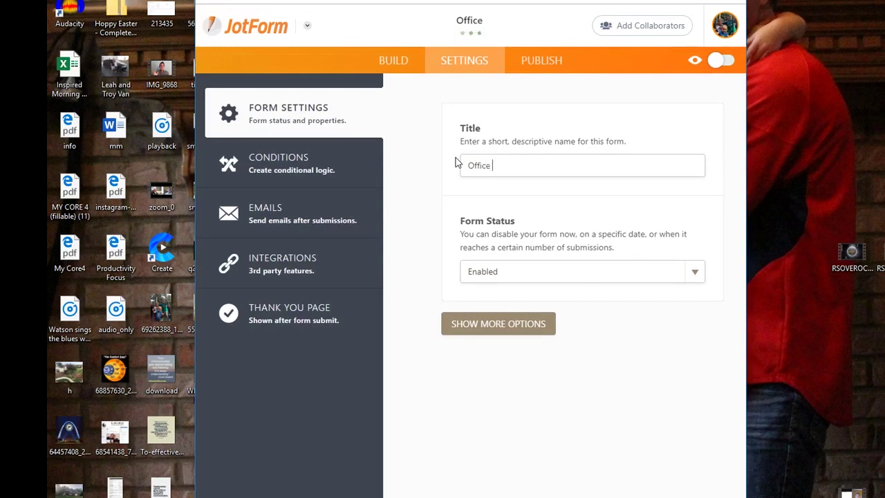
key(BackSpace)
key(BackSpace)
key(BackSpace)
text(RE )
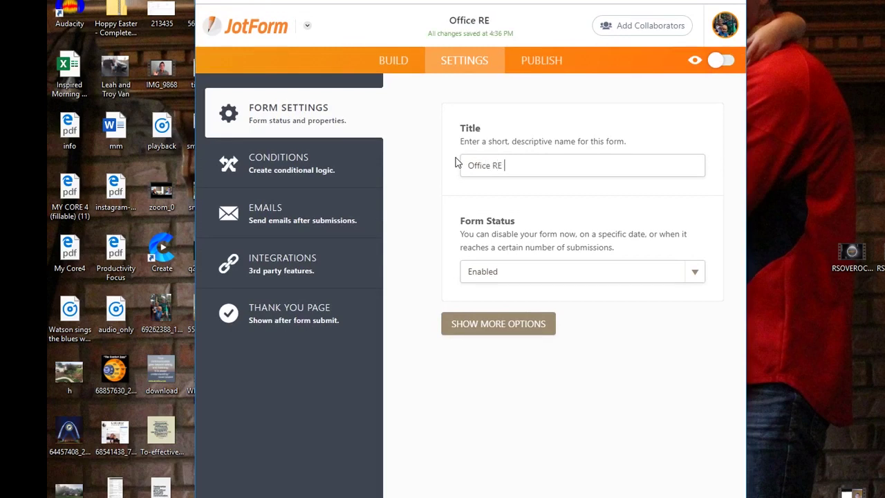
text(#1 TEST)
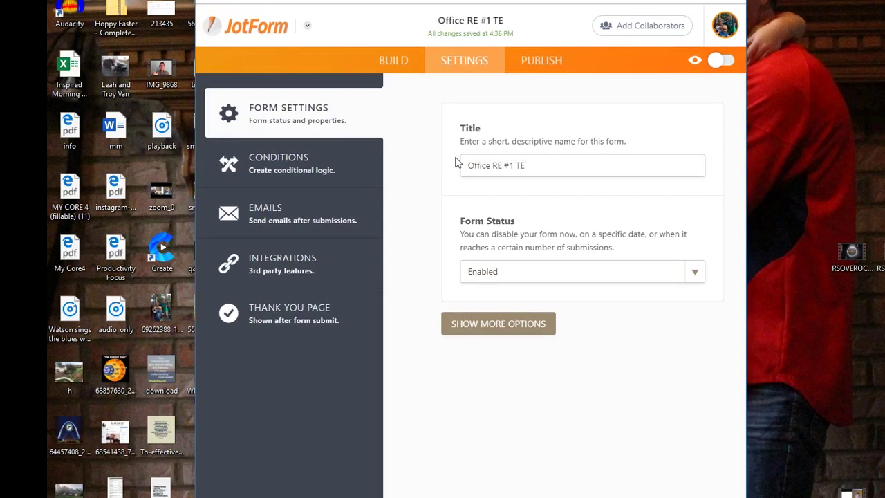
Open the form's publishing options and select its direct link.
click(539, 62)
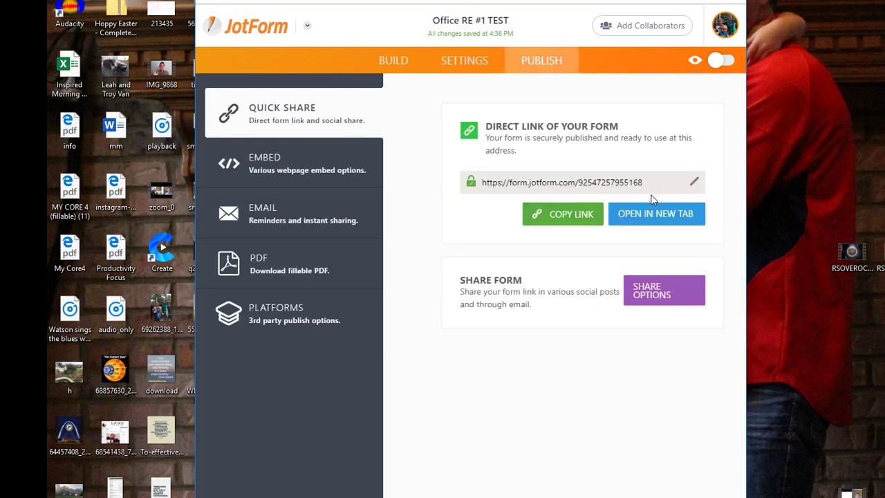
click(490, 175)
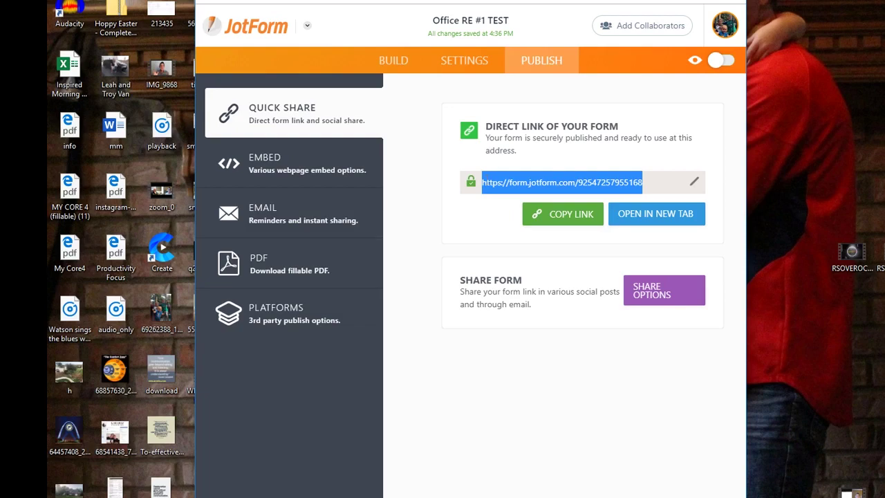
Bring up the published Vitalize Chiropractic Center Survey and review its introduction, name fields, six questions and their answer options.
drag(884, 44, 403, 0)
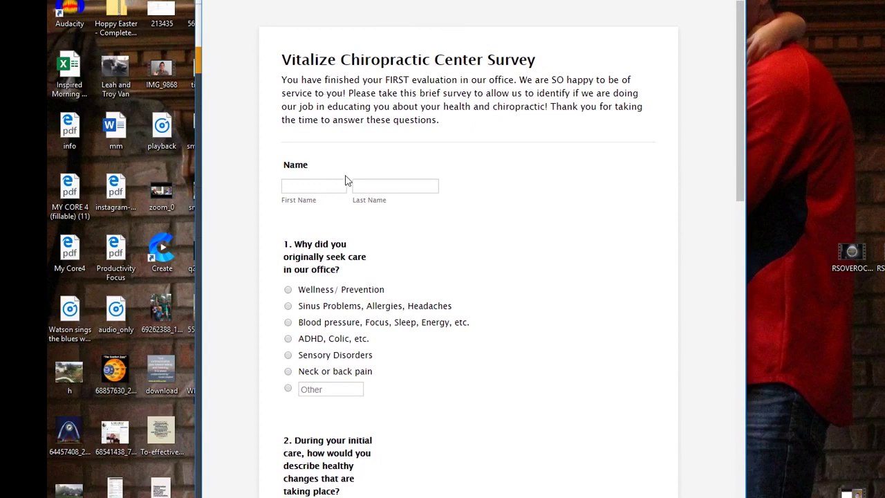
scroll(390, 224, down, 3)
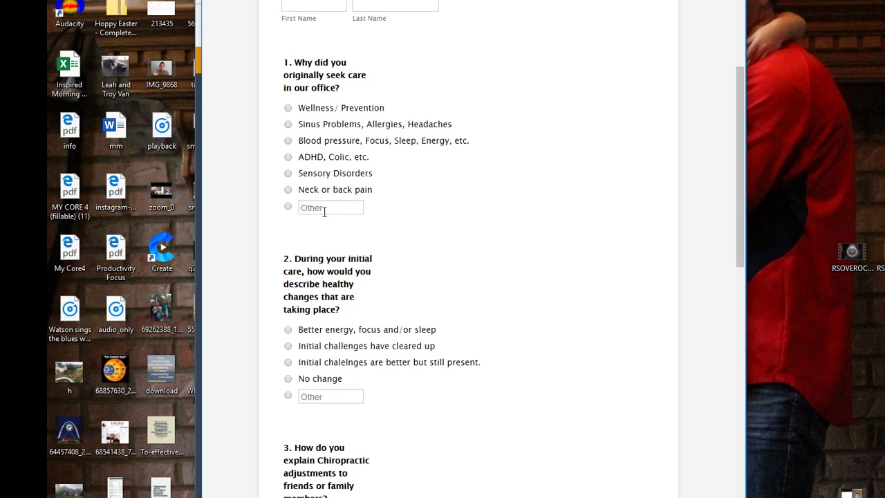
scroll(397, 230, down, 3)
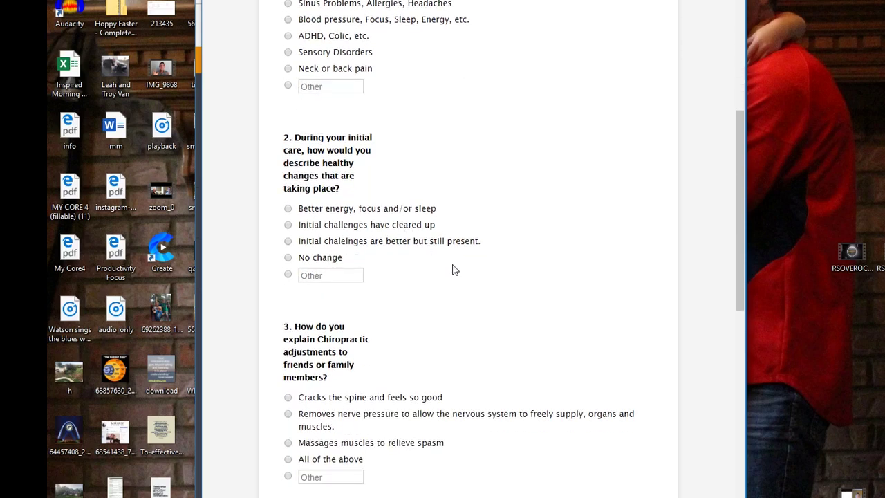
scroll(453, 269, down, 3)
scroll(454, 270, down, 2)
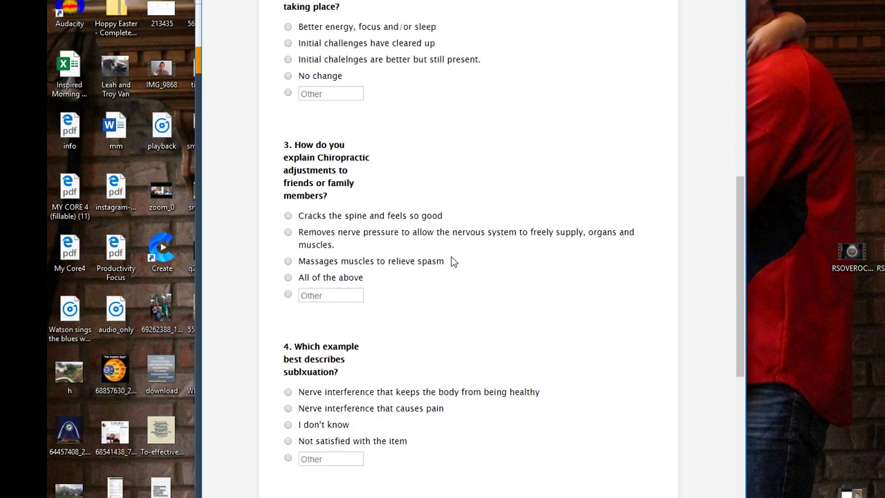
scroll(451, 259, down, 3)
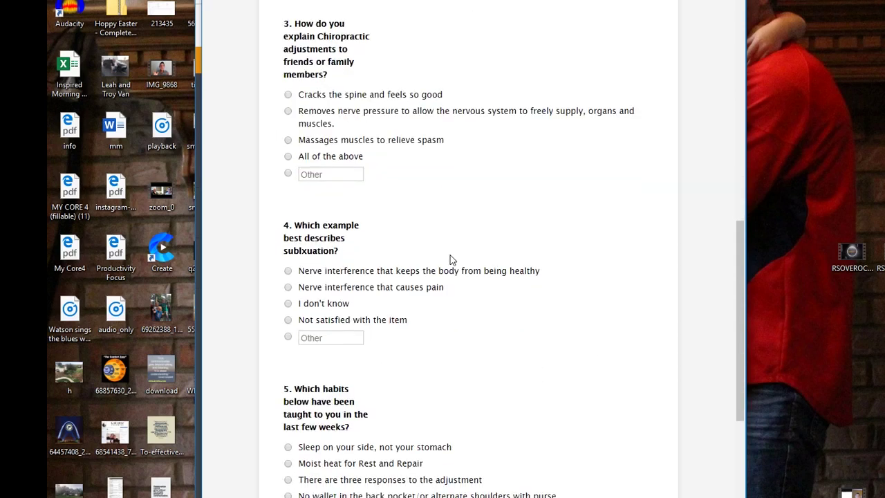
scroll(451, 256, down, 6)
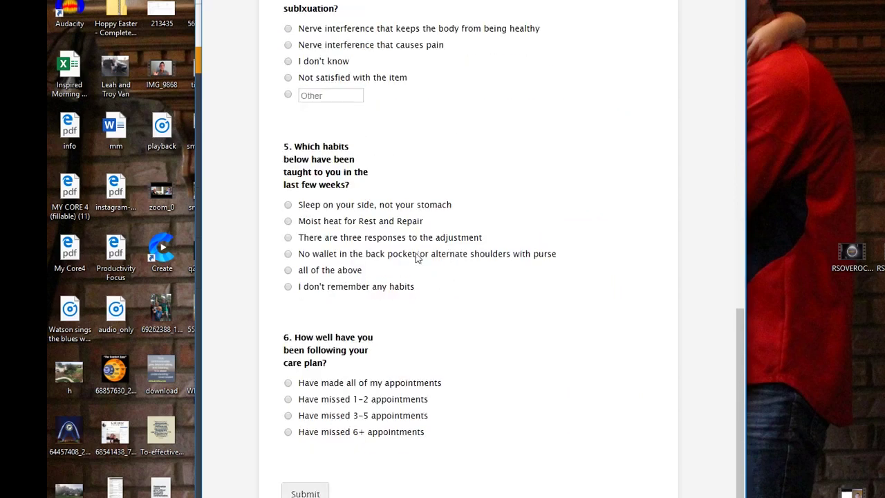
scroll(408, 204, down, 2)
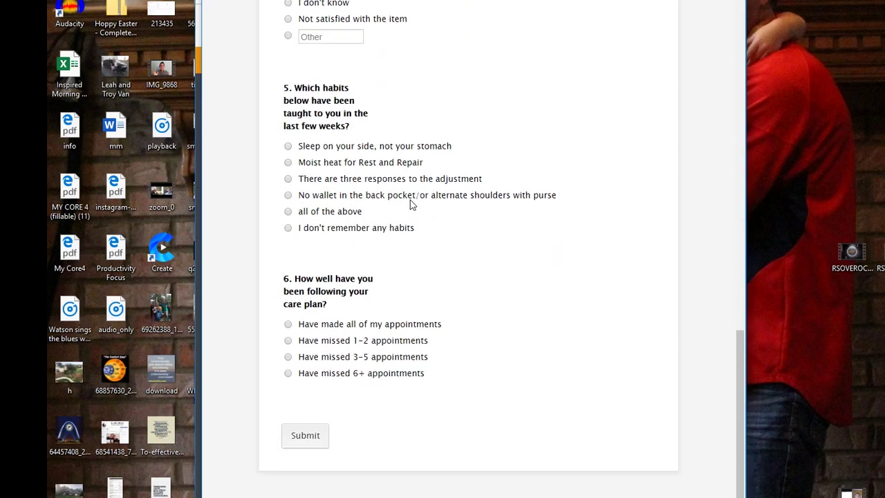
scroll(394, 290, up, 15)
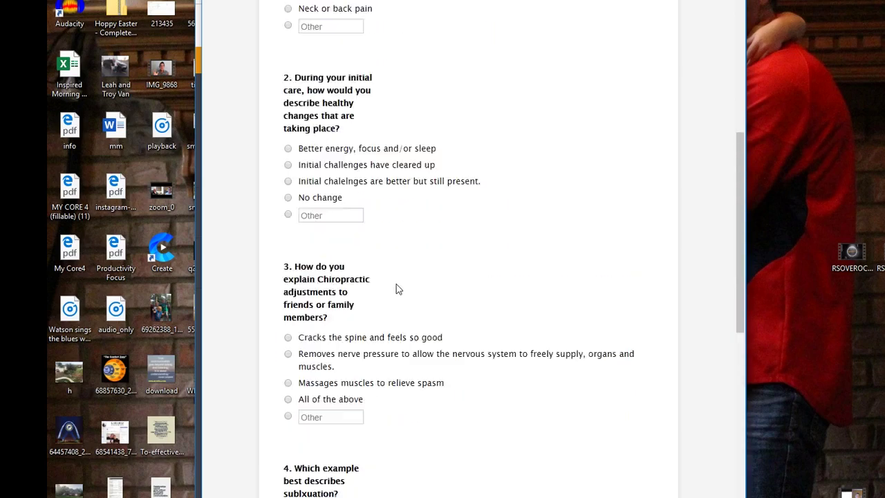
scroll(396, 289, up, 10)
scroll(415, 275, down, 3)
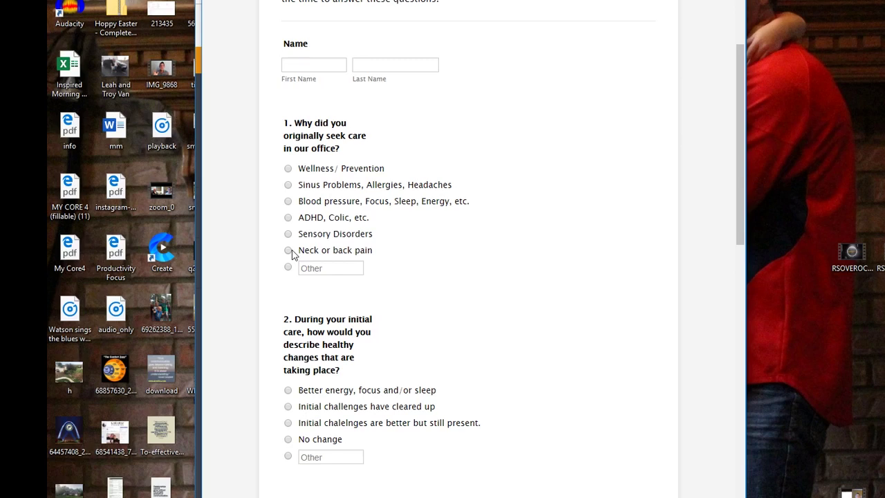
scroll(326, 306, down, 11)
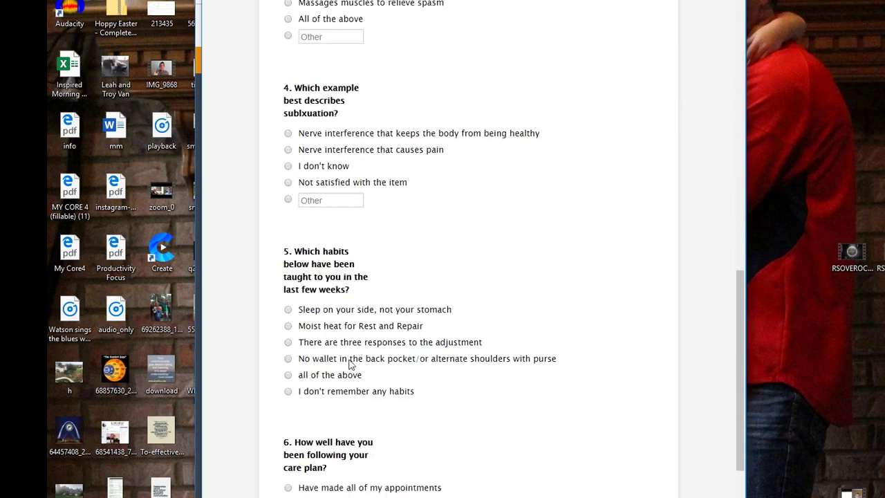